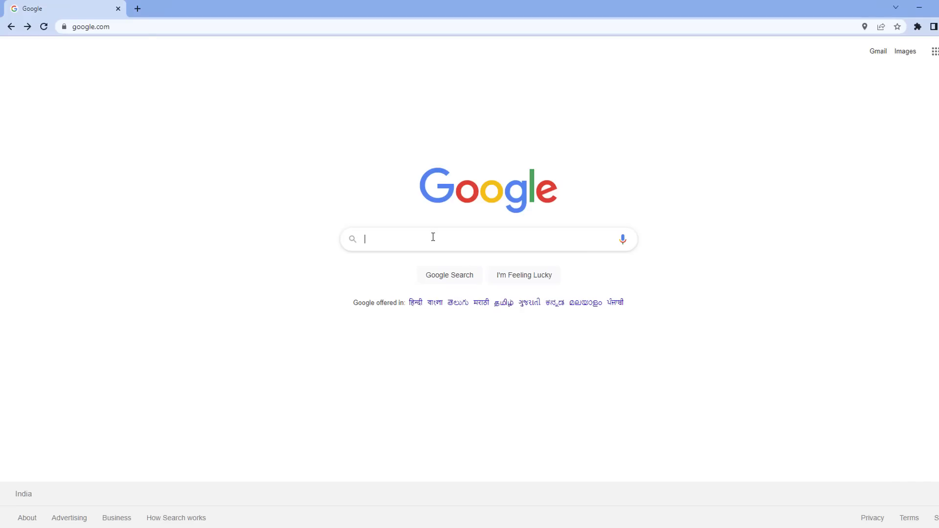
Step: Search 'download rhel 9', open the Red Hat Developer RHEL page and browse All Downloads
click(433, 237)
click(436, 260)
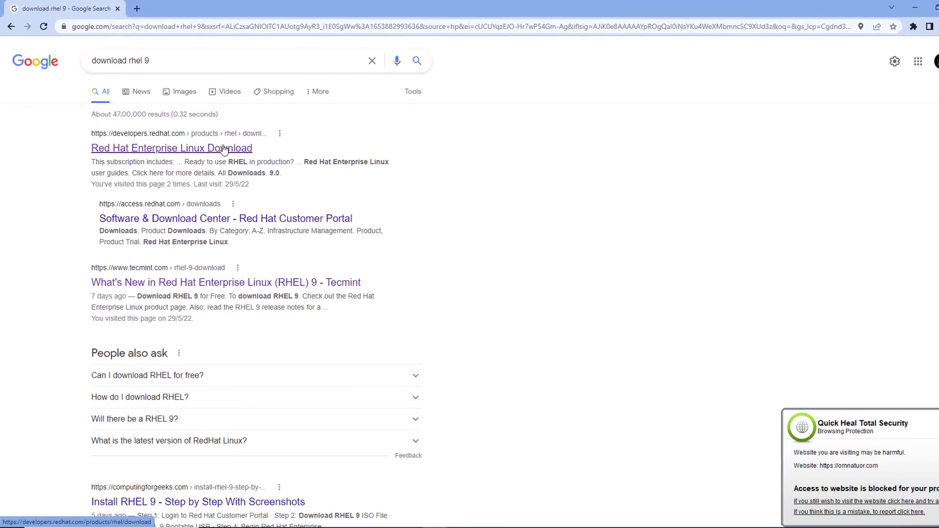
click(224, 149)
scroll(388, 276, down, 6)
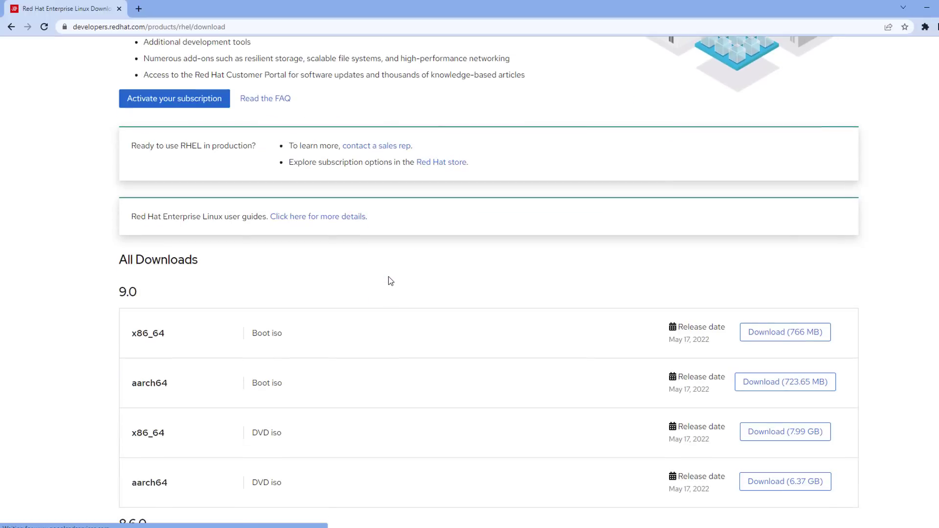
scroll(359, 325, down, 2)
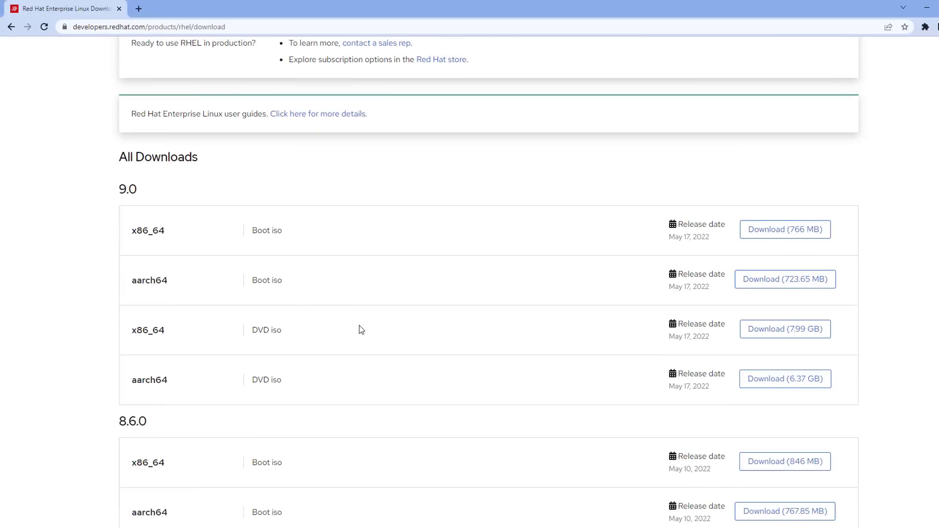
scroll(359, 324, down, 2)
scroll(360, 325, down, 15)
scroll(360, 325, down, 8)
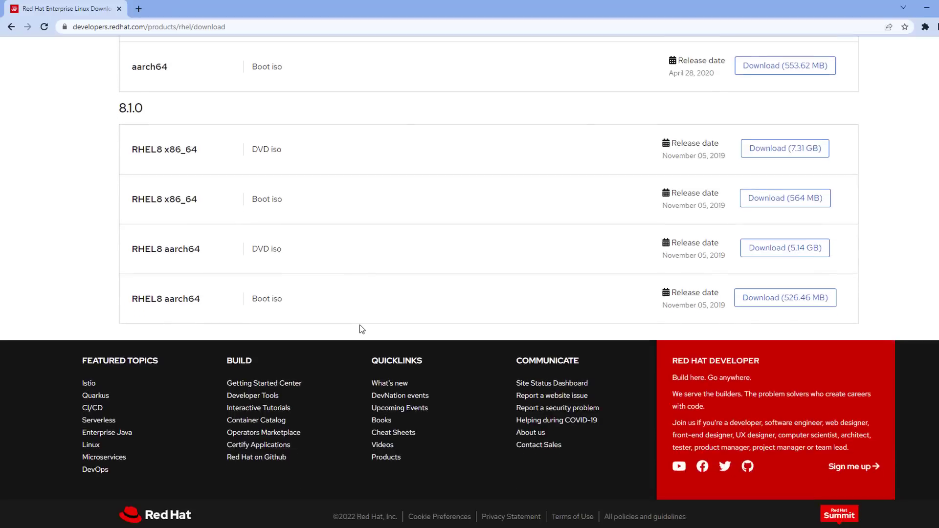
scroll(360, 325, up, 7)
scroll(360, 325, up, 20)
scroll(360, 325, up, 8)
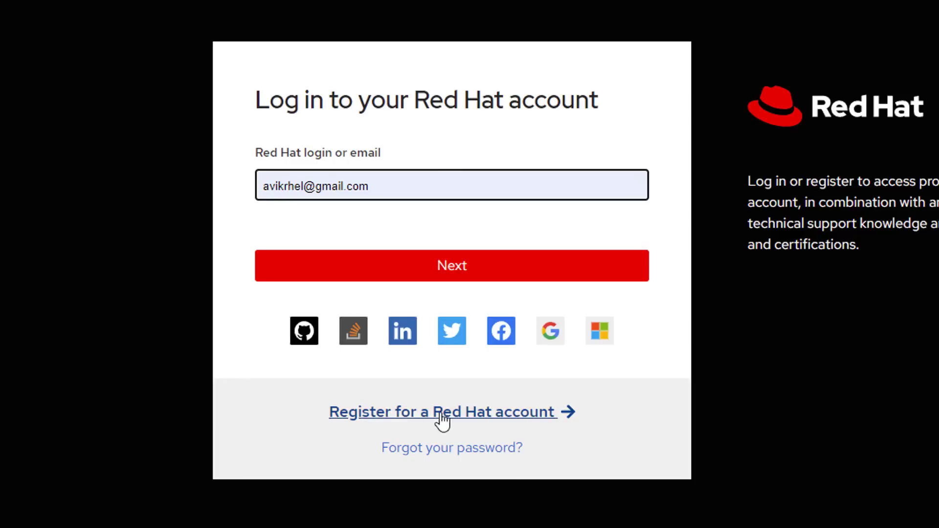
Step: Leave the new-account form and log in with the saved email and autofilled password
click(516, 415)
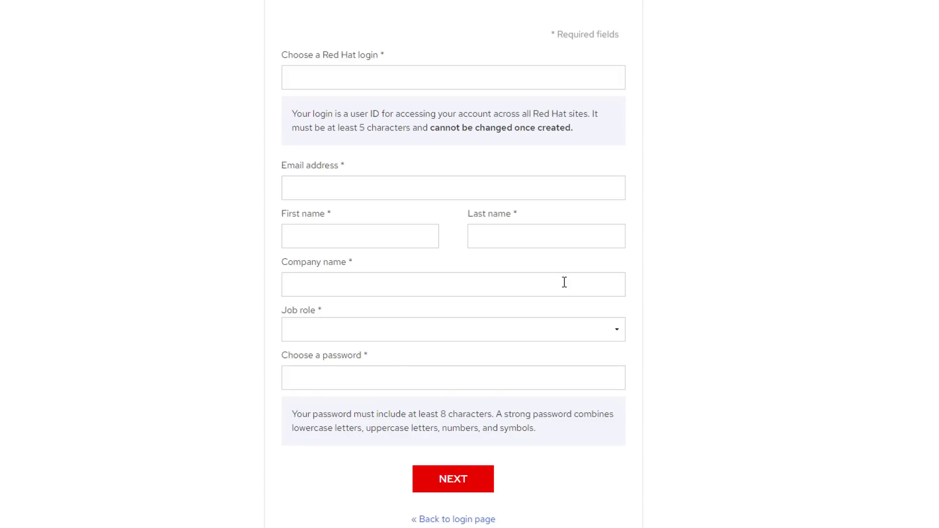
click(618, 331)
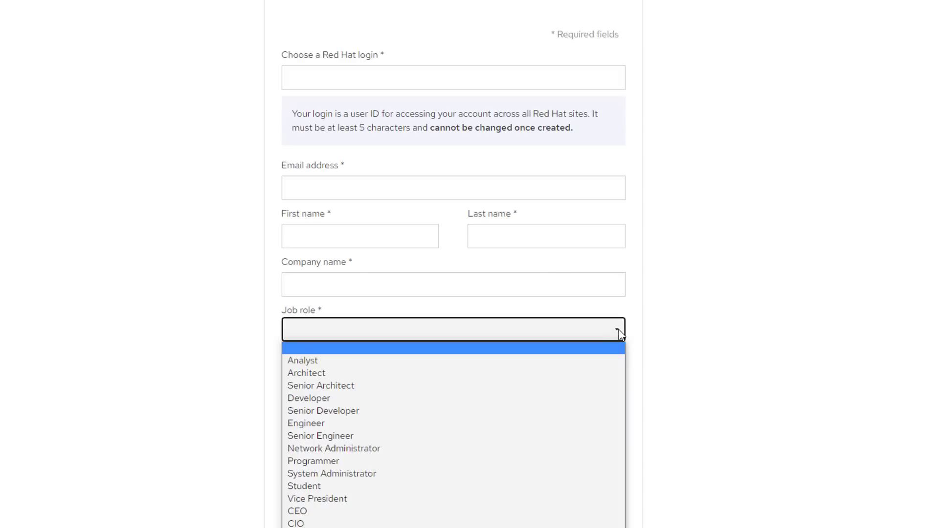
click(660, 328)
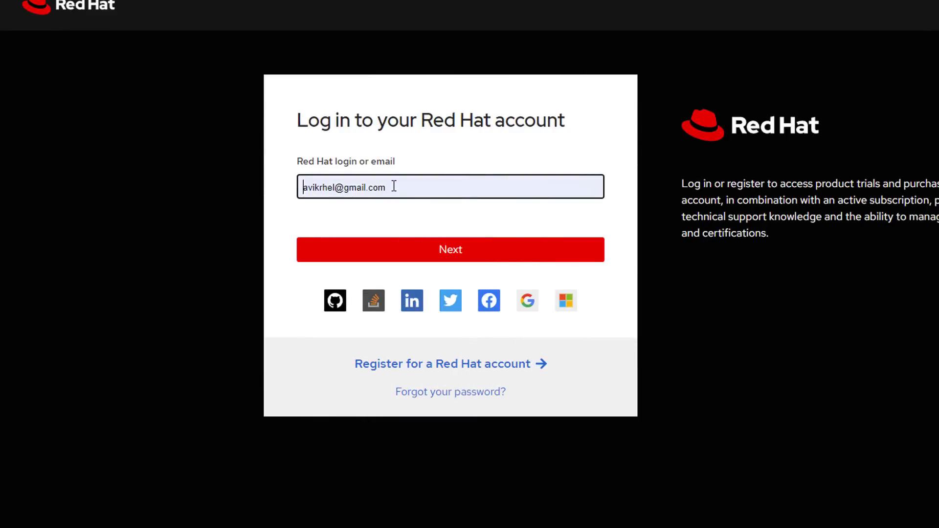
click(457, 257)
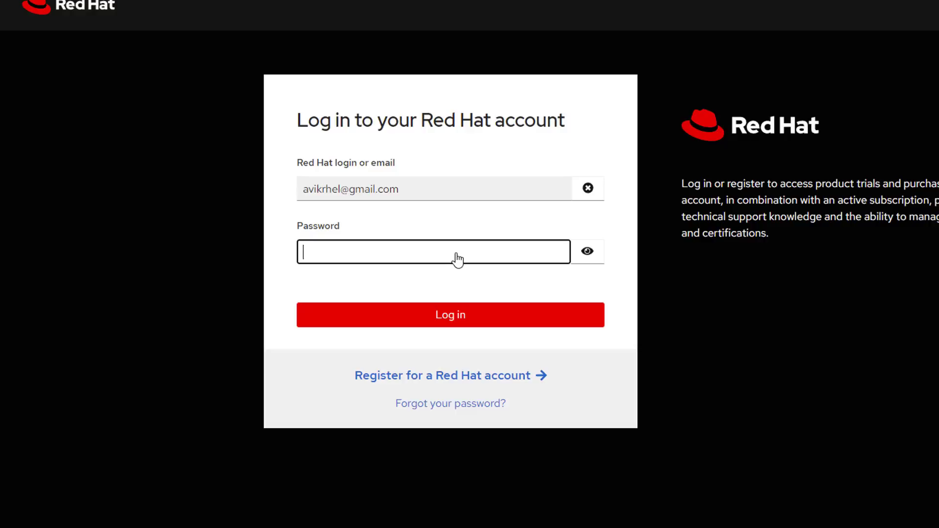
click(470, 293)
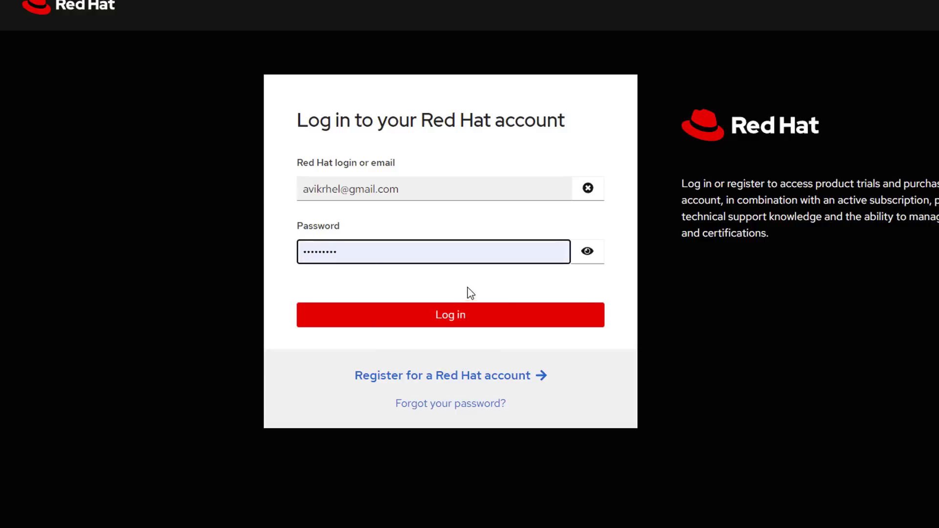
click(463, 316)
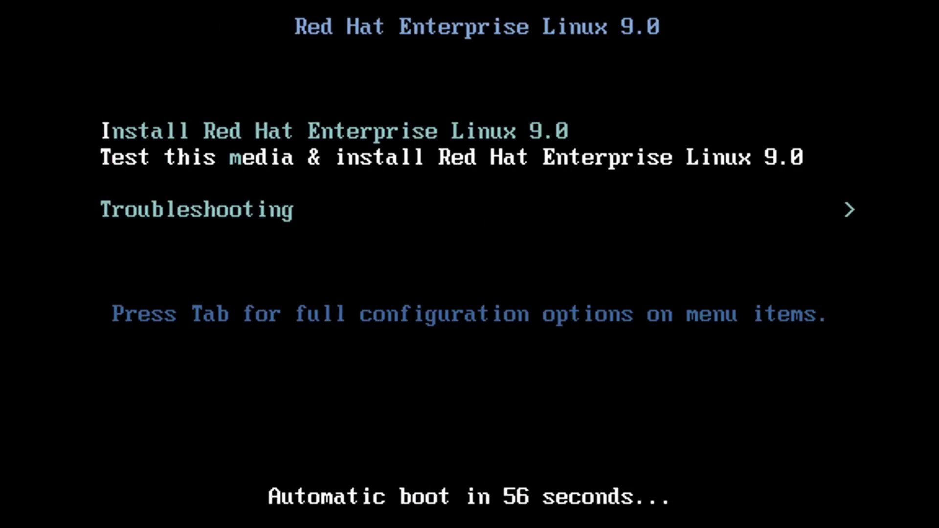
Step: Boot the 'Install Red Hat Enterprise Linux 9.0' entry, skipping the media test
key(Up)
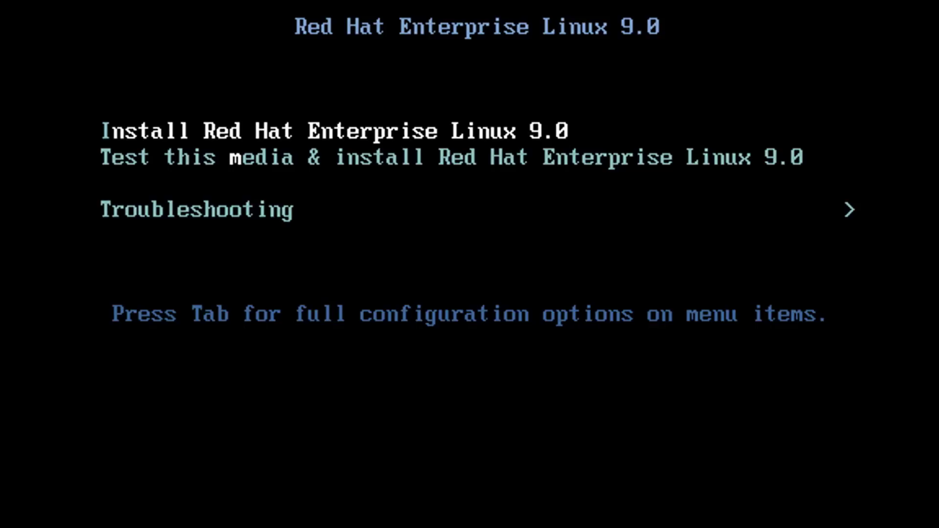
key(Return)
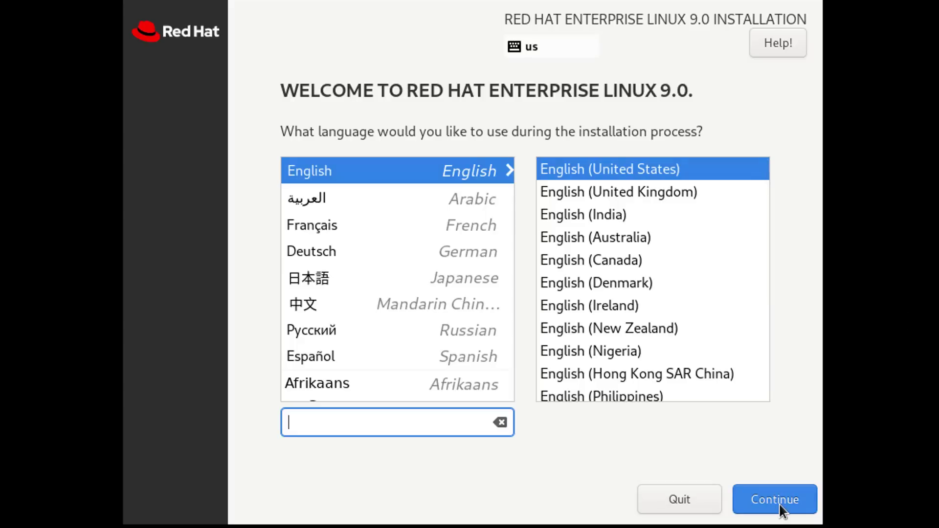
Step: Choose English (India) as the installation language and continue
click(562, 216)
click(793, 496)
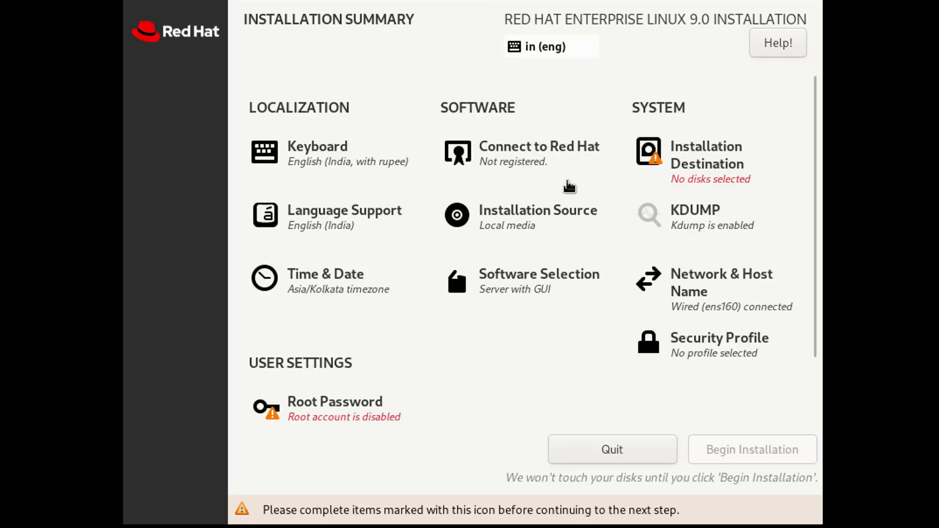
Step: Look over the Connect to Red Hat registration options, then return to the summary
click(518, 162)
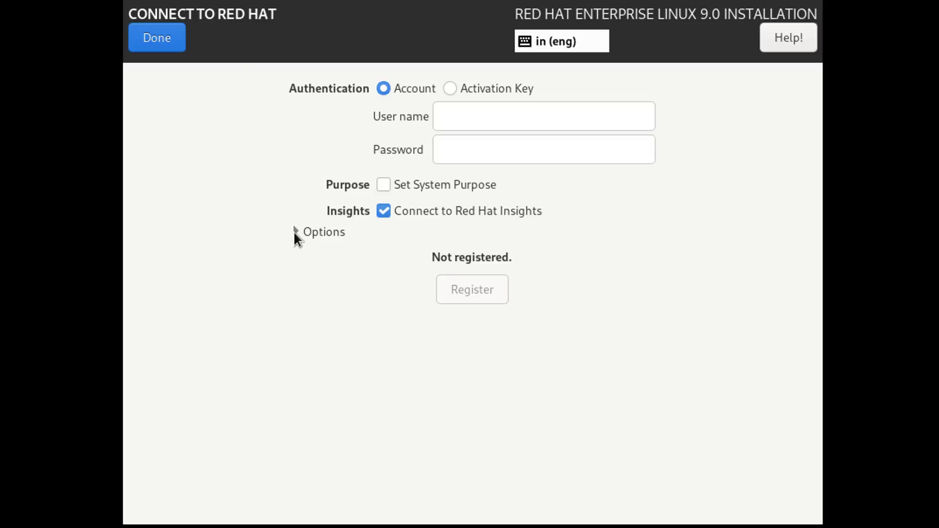
click(295, 235)
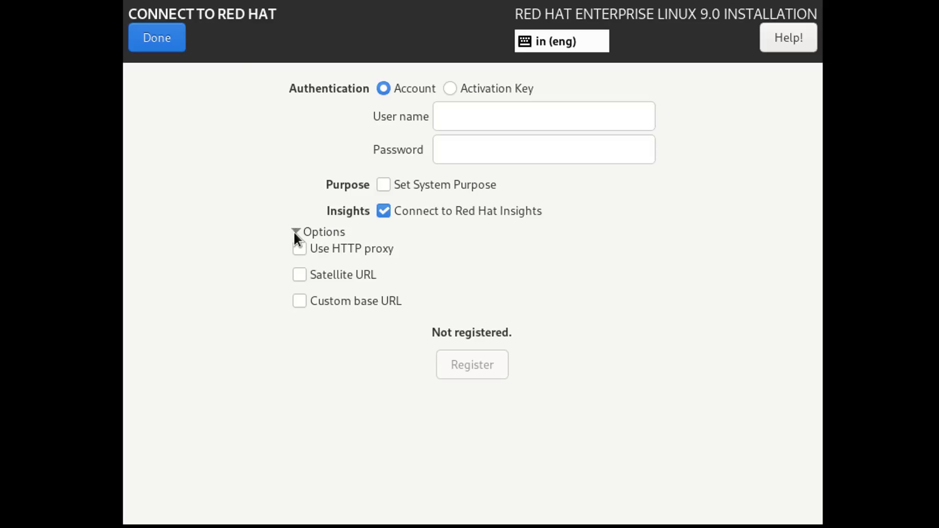
click(157, 39)
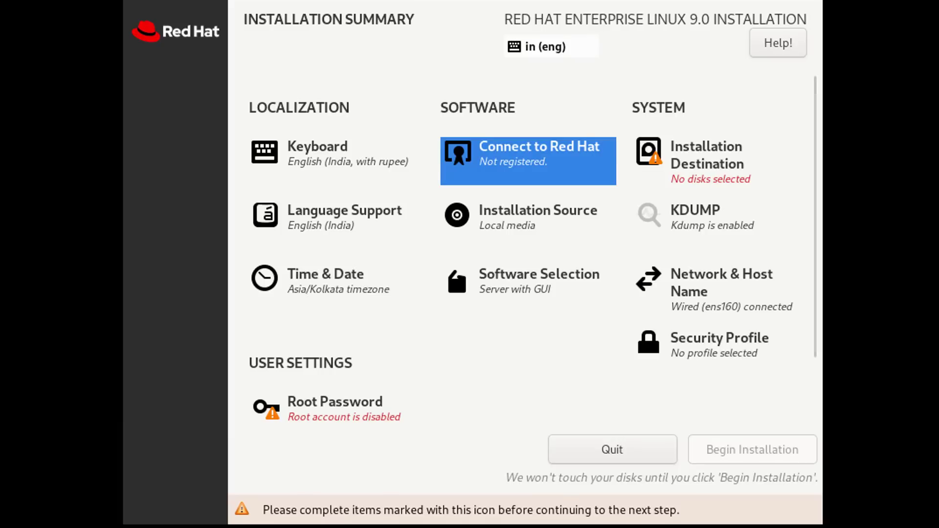
Step: Select the 1010 GiB VMware NVMe disk with Custom storage configuration
click(704, 158)
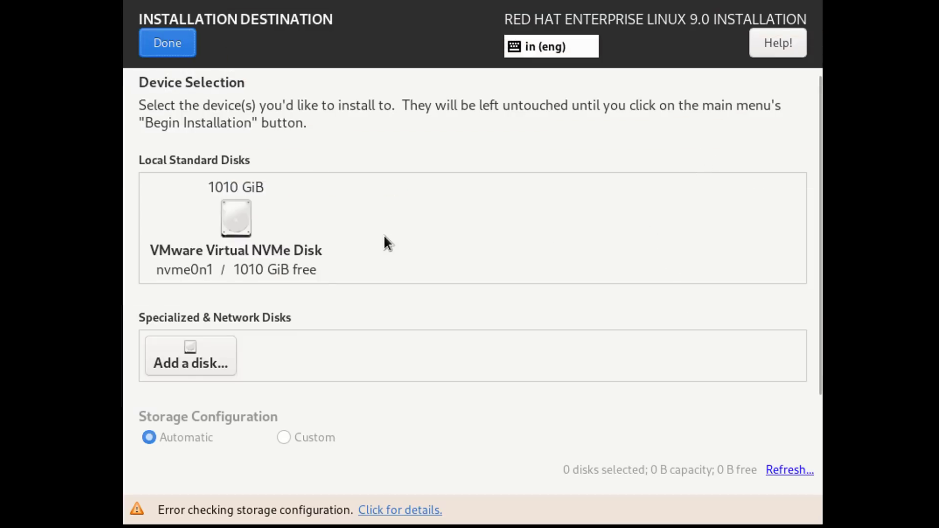
click(257, 254)
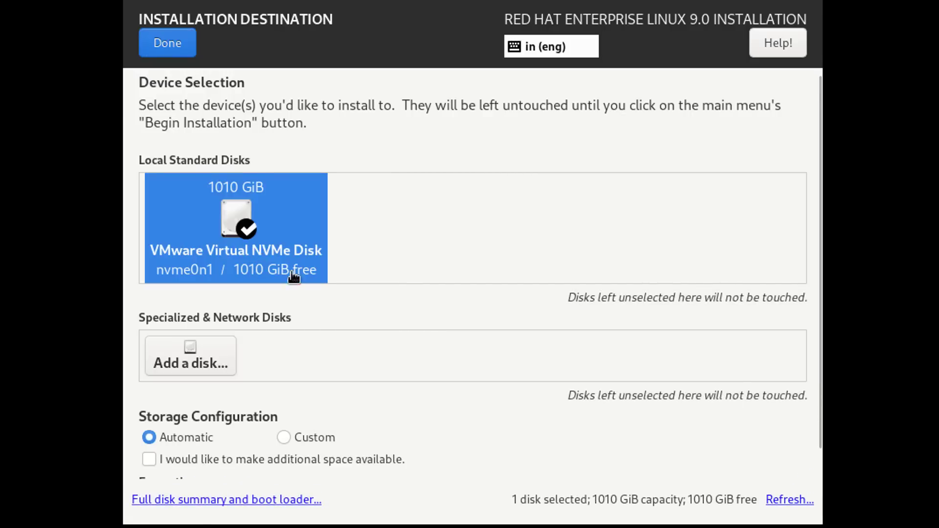
scroll(294, 275, down, 1)
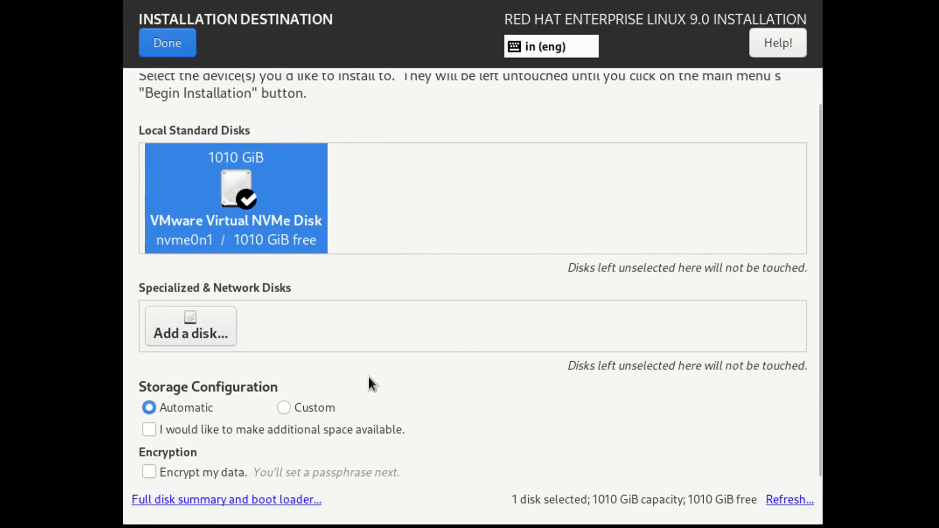
click(283, 408)
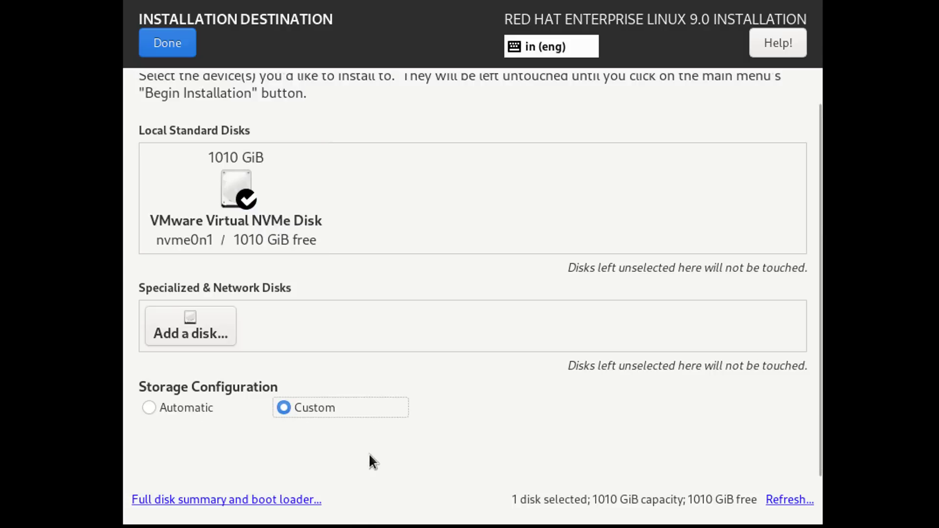
click(166, 43)
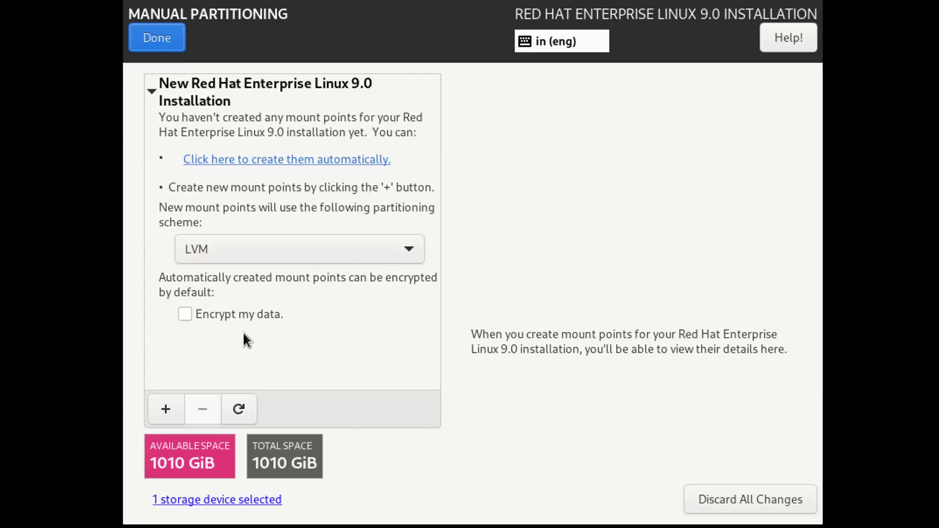
Step: Keep the LVM scheme and add a /boot mount point of 2048 MiB
click(414, 253)
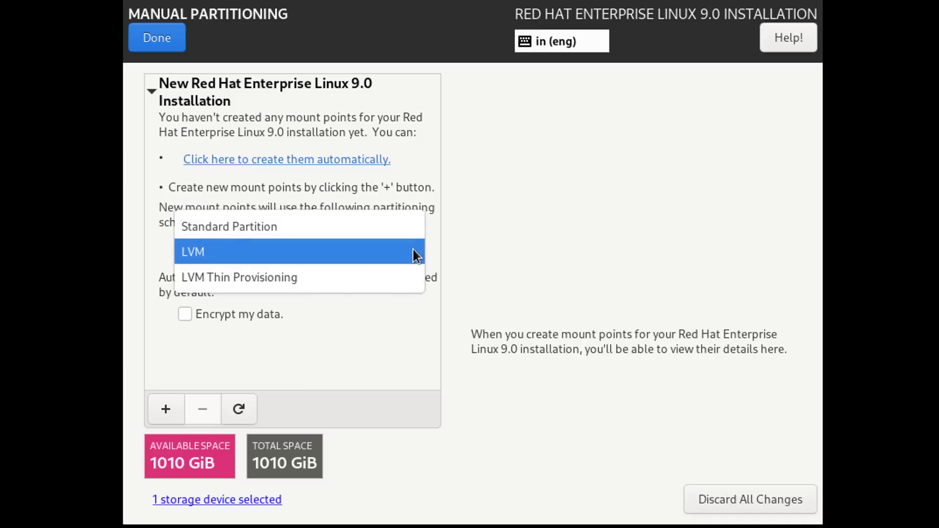
click(414, 251)
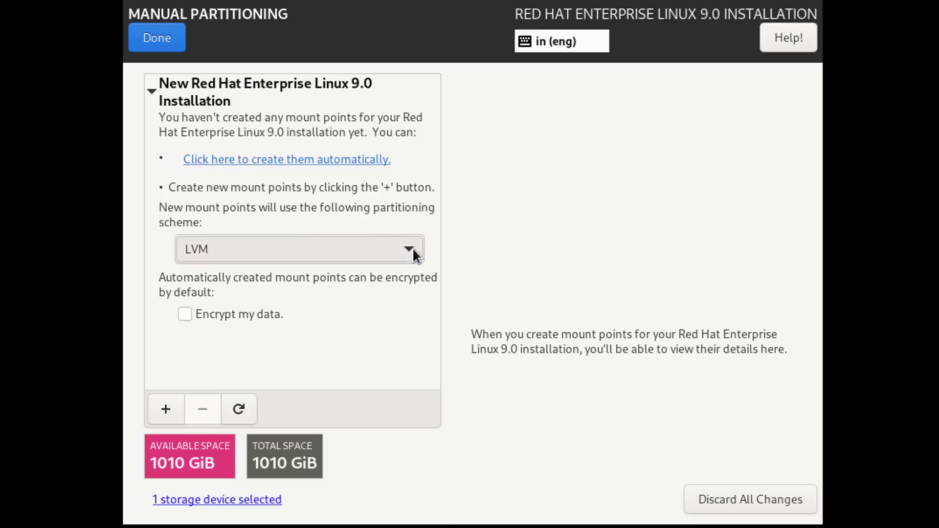
click(170, 407)
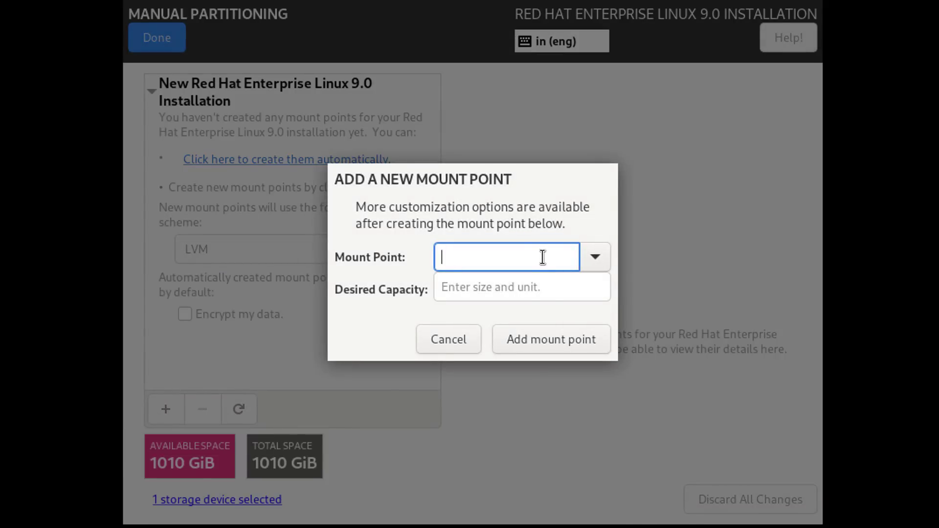
click(596, 257)
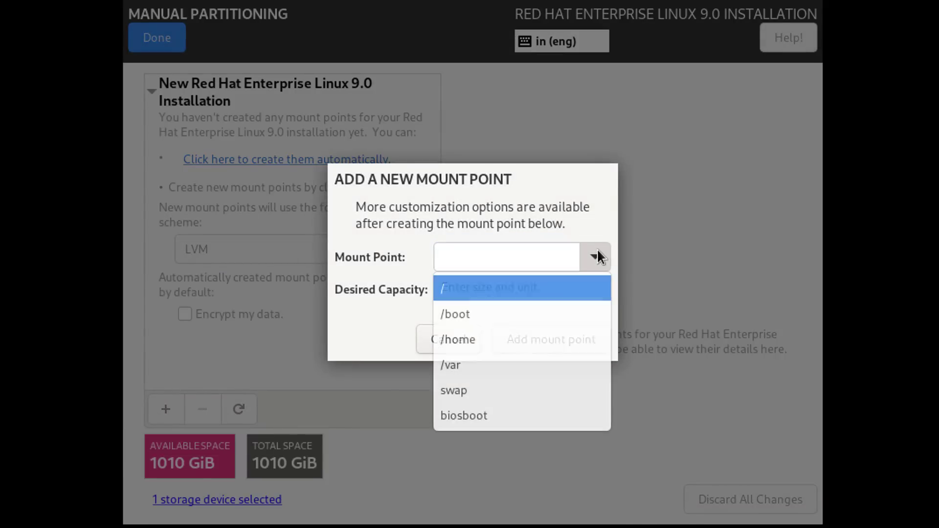
click(478, 325)
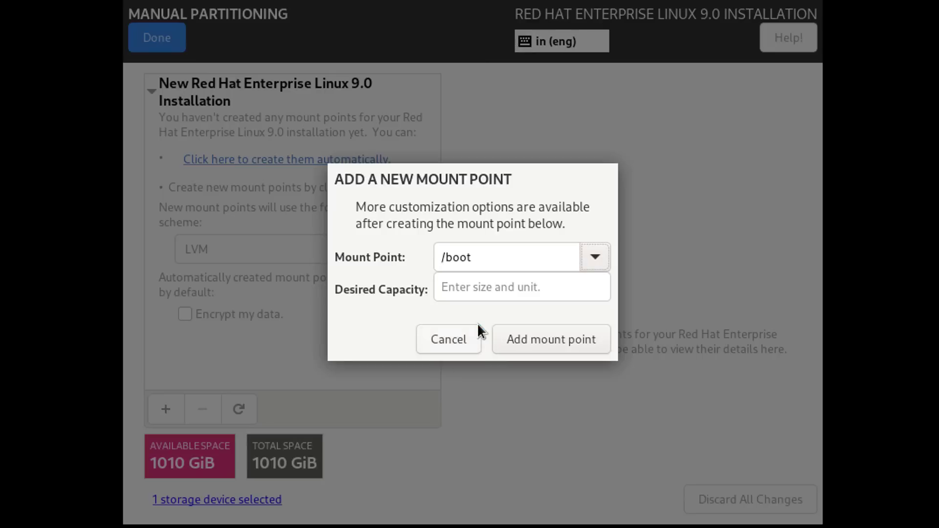
click(485, 288)
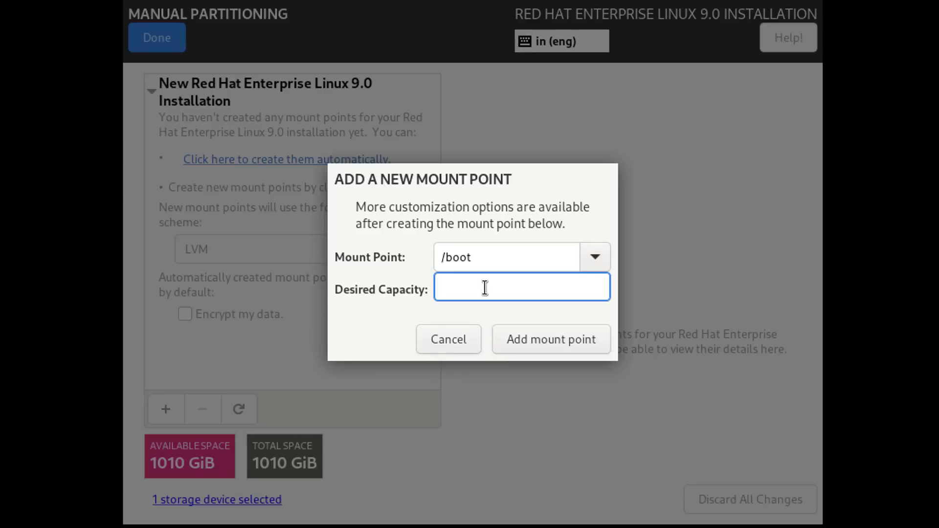
text(2048)
click(542, 346)
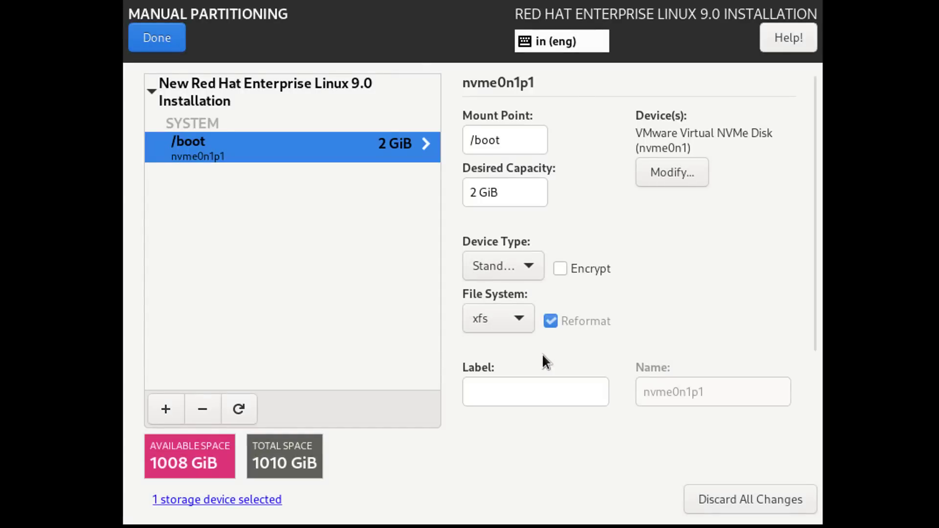
click(166, 409)
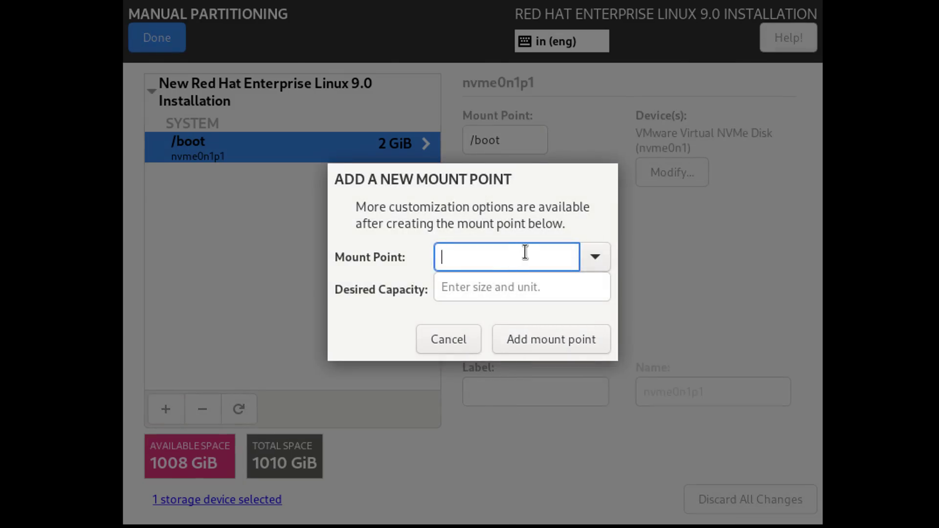
Step: Add a swap mount point with 4096 MiB desired capacity
click(594, 255)
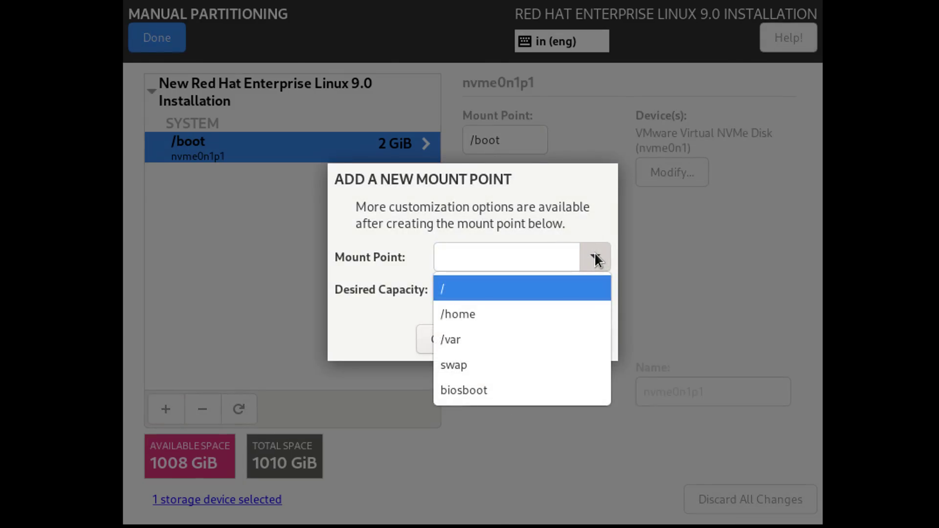
click(539, 365)
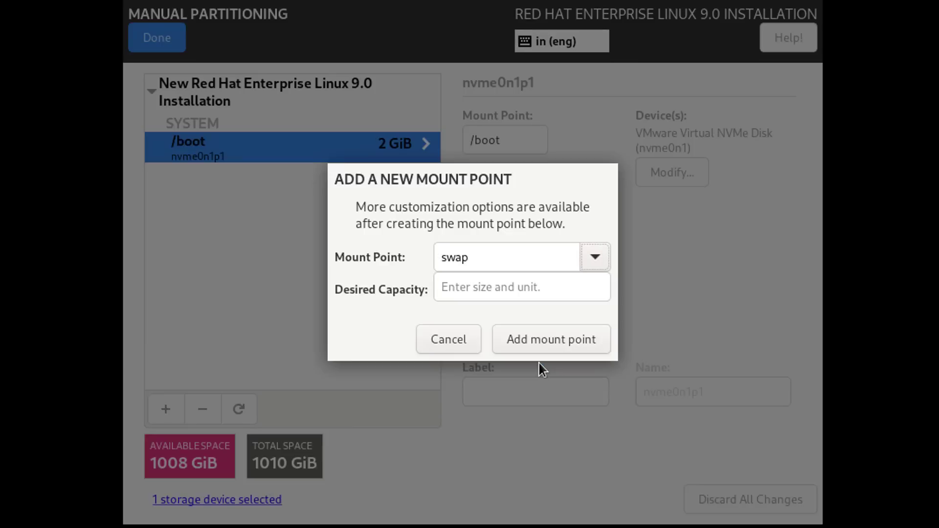
click(466, 283)
text(4)
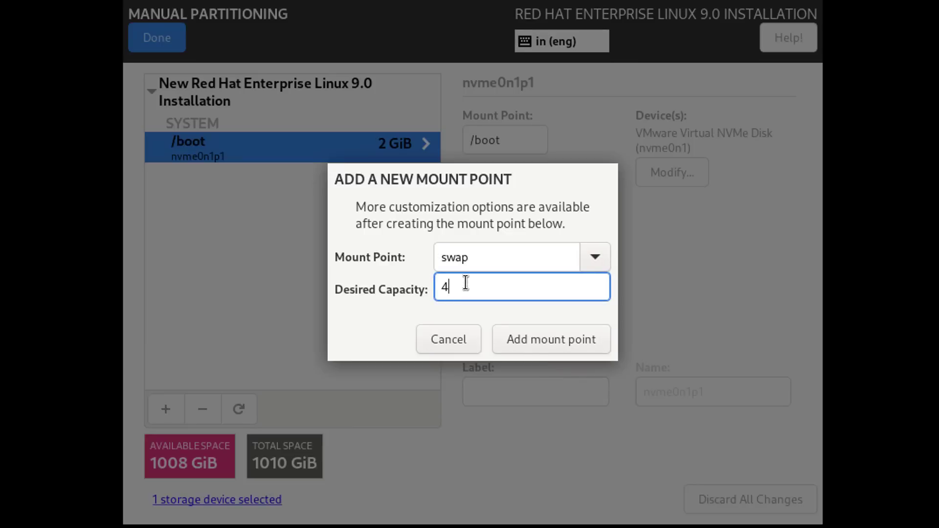
text(096)
click(568, 339)
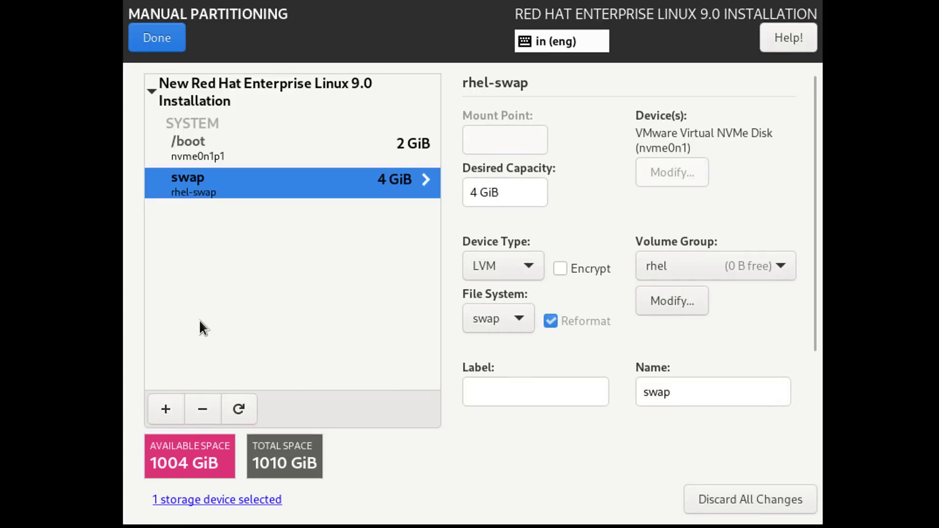
Step: Add a / root mount point using the remaining 1004 GiB
click(164, 408)
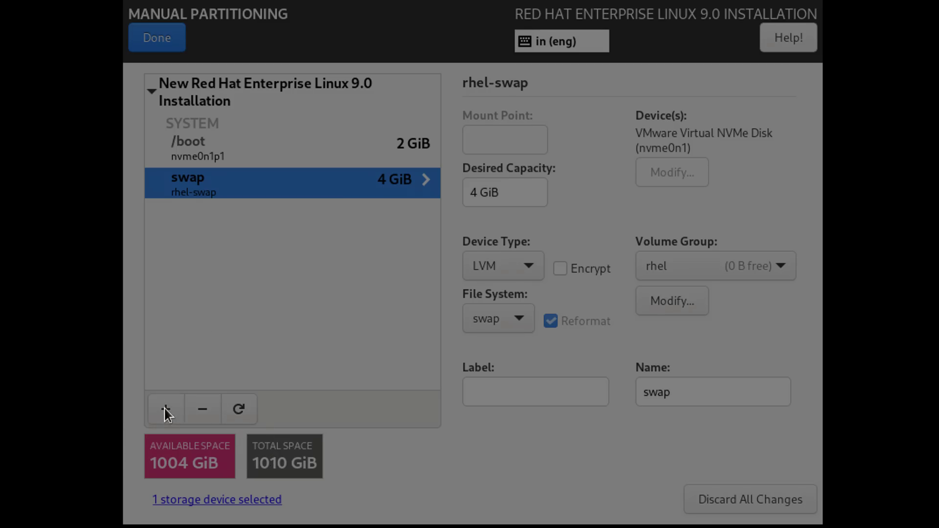
click(593, 256)
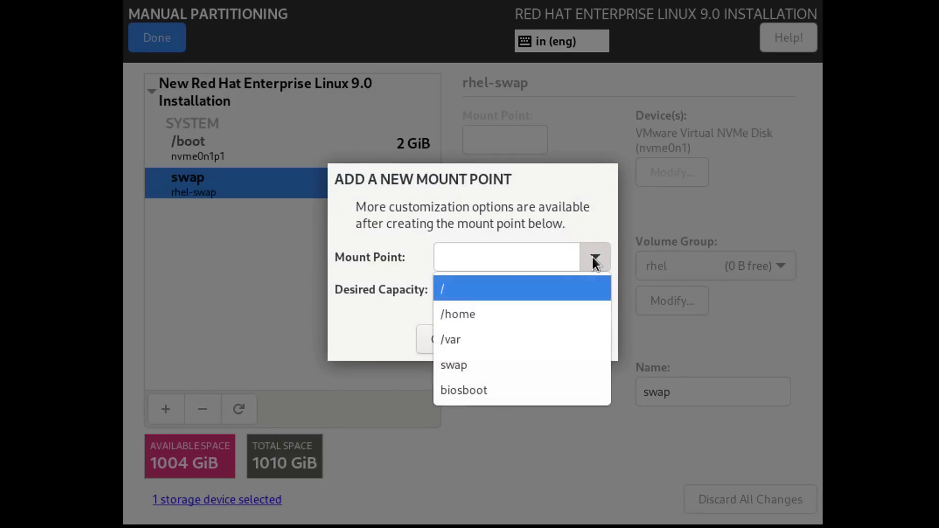
click(462, 291)
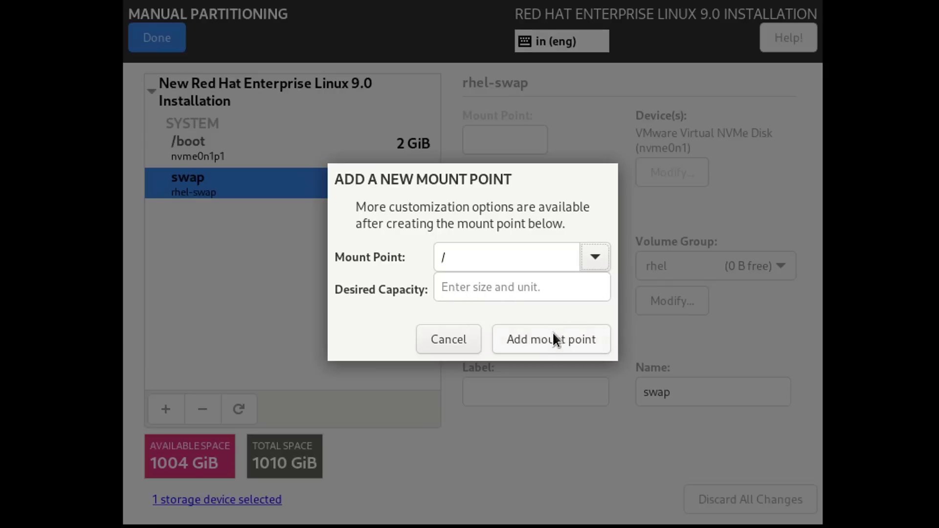
click(541, 342)
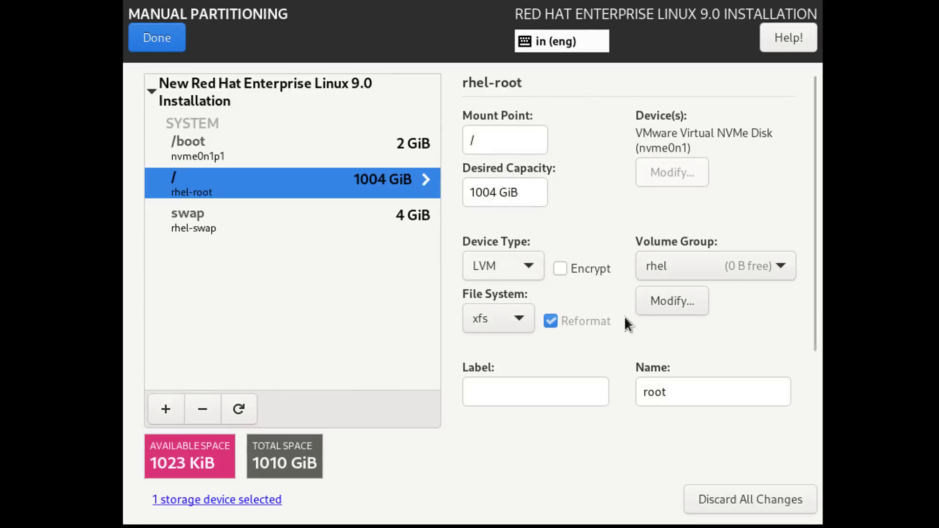
Step: Review the root, /boot and swap settings, then accept the partitioning changes
click(519, 319)
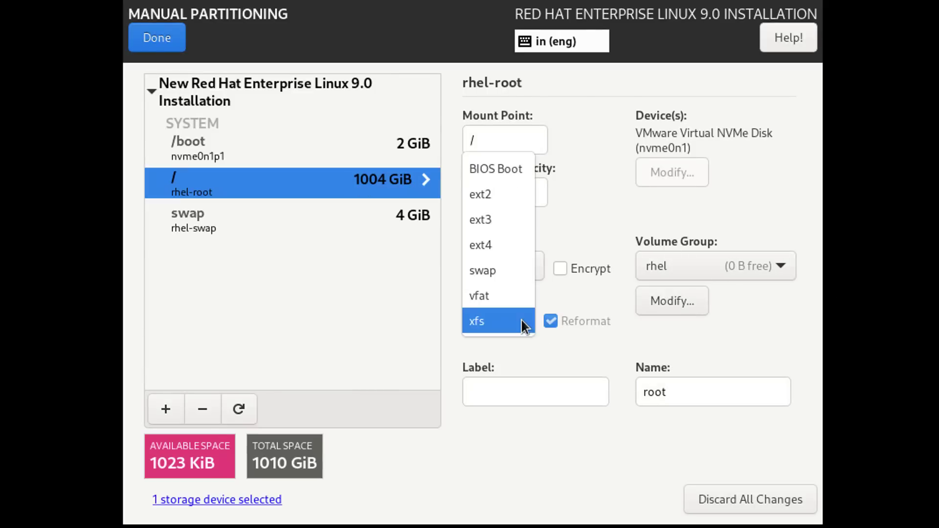
click(218, 150)
click(494, 267)
click(570, 269)
click(226, 224)
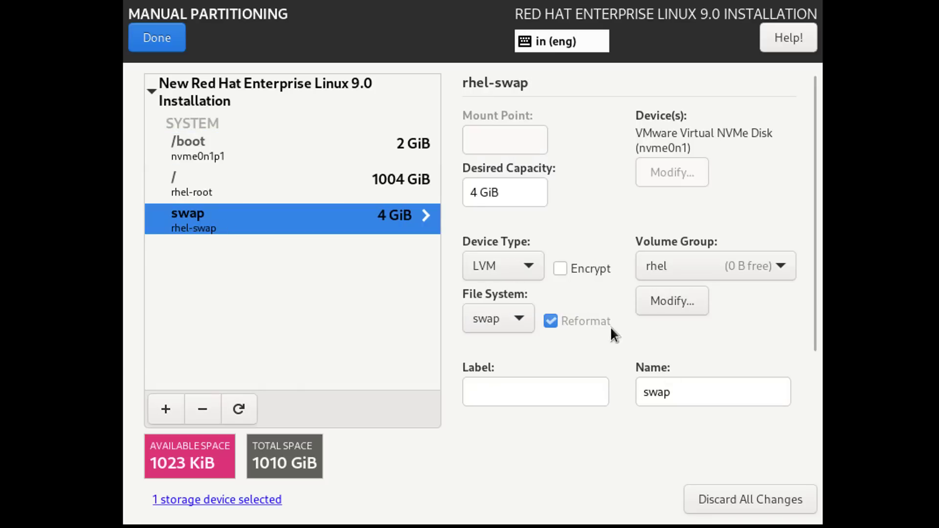
click(152, 39)
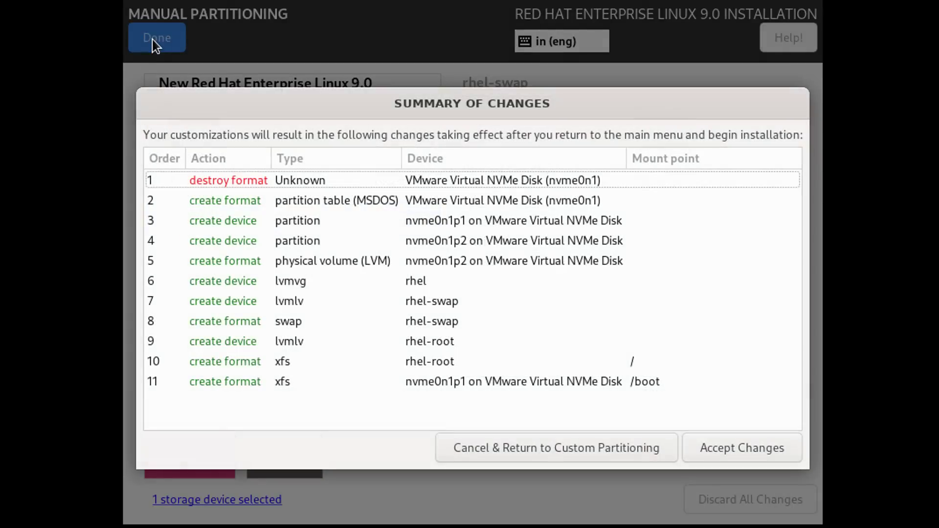
click(770, 447)
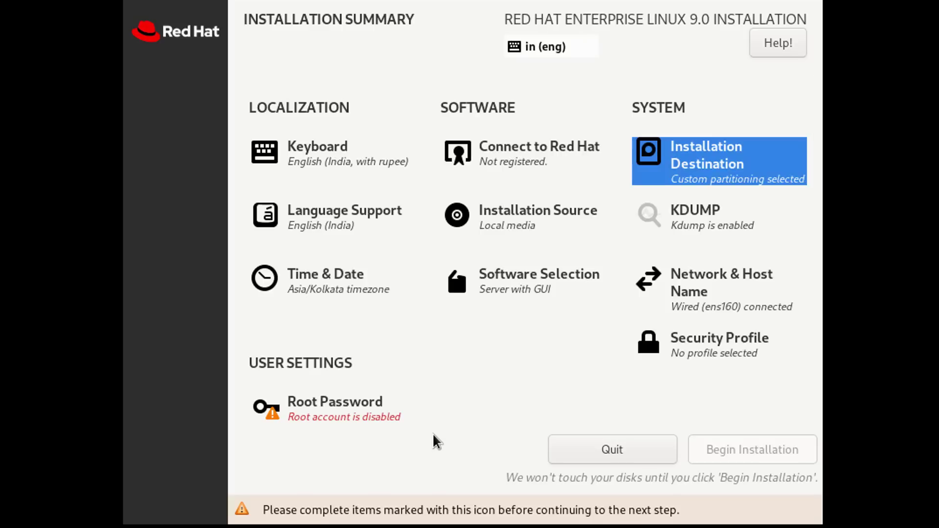
Step: Enter 'rhel9-server' in the Host Name field and apply it
click(686, 294)
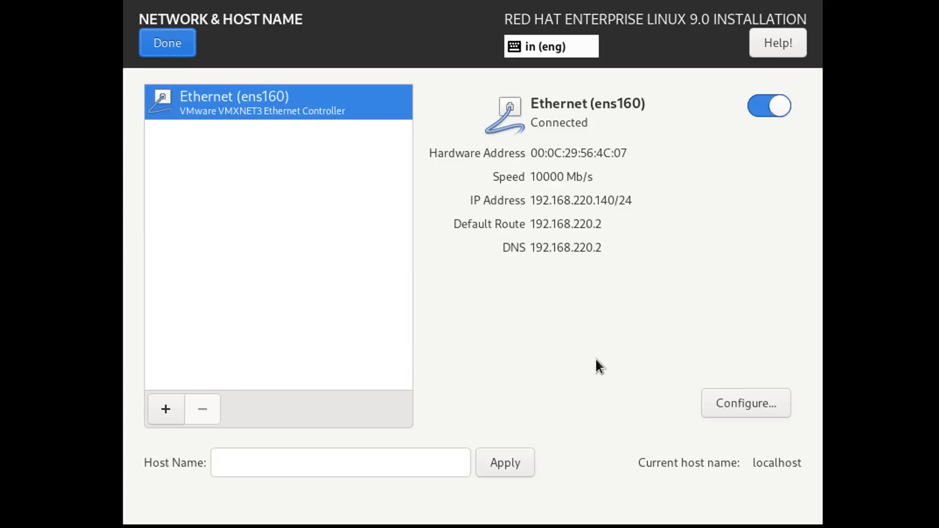
click(247, 465)
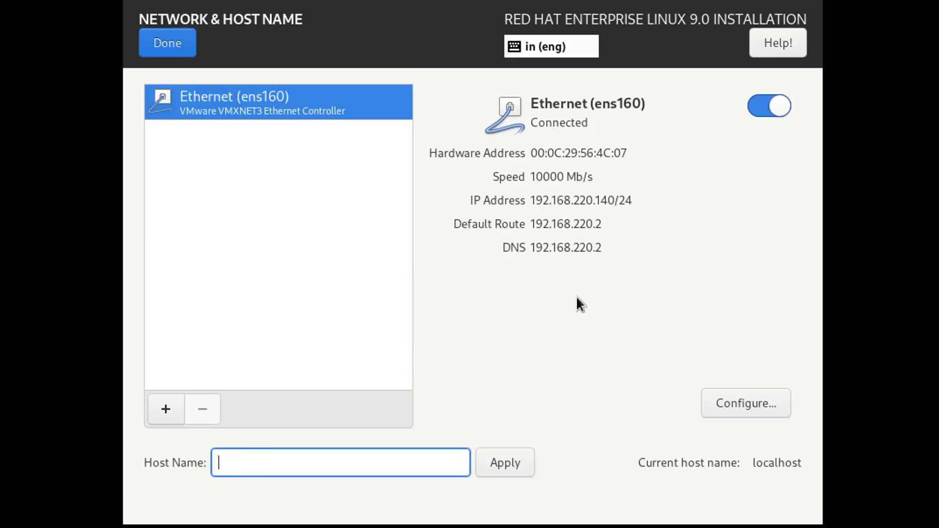
text(rhel)
text(9)
text(-se)
text(rver)
click(509, 462)
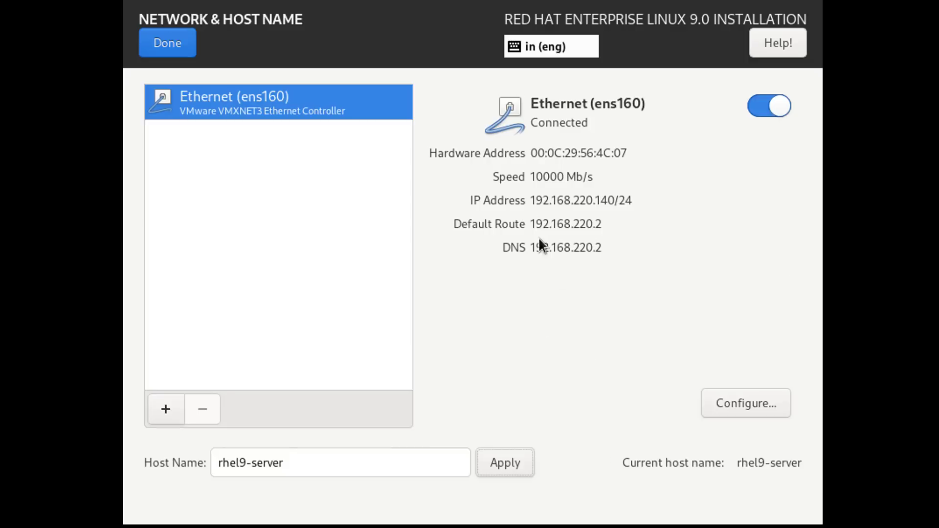
Step: Switch the ens160 connection's IPv4 method to Manual
click(759, 402)
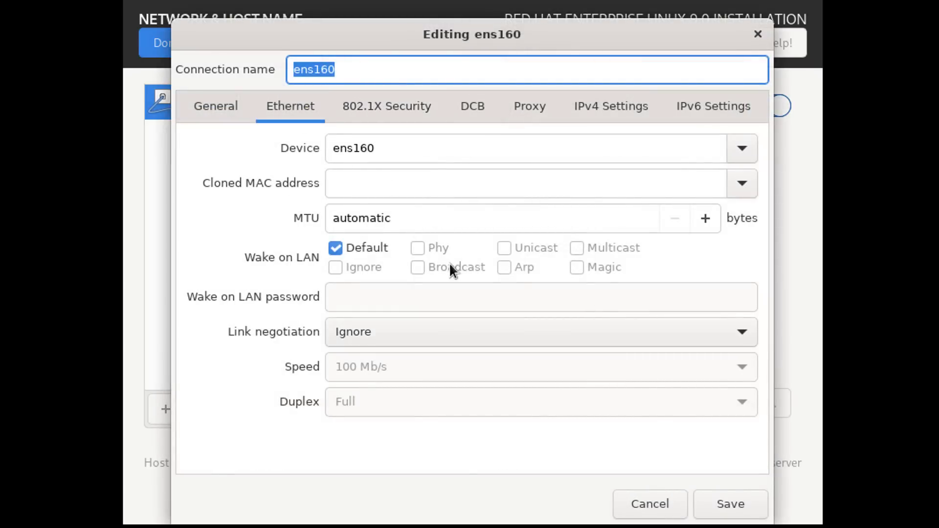
click(594, 103)
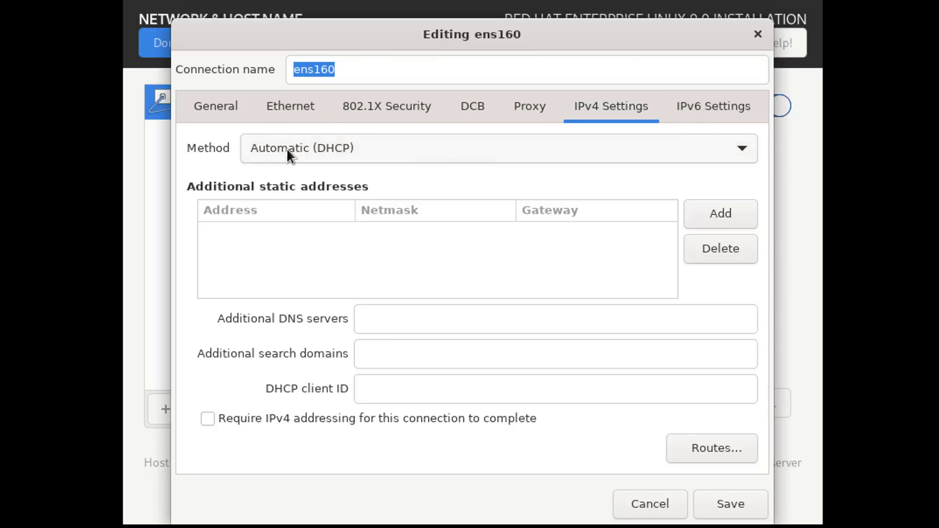
click(653, 146)
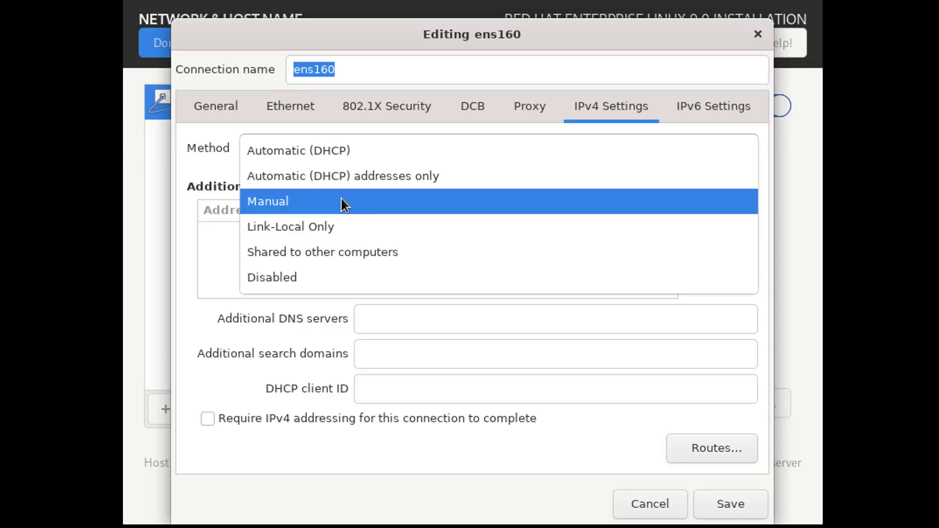
click(260, 204)
Step: Save static address 192.168.220.110/24 with gateway and DNS 192.168.100.1
click(717, 223)
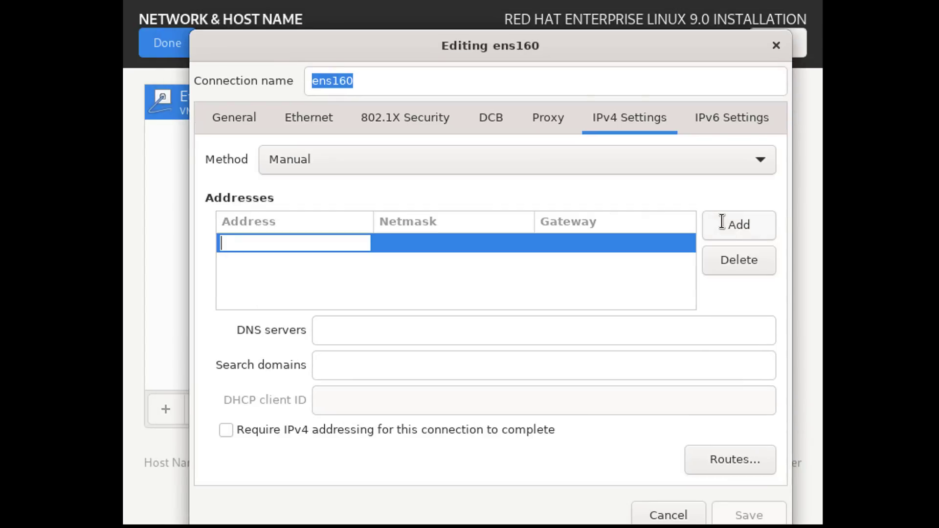
text(192.168.220.)
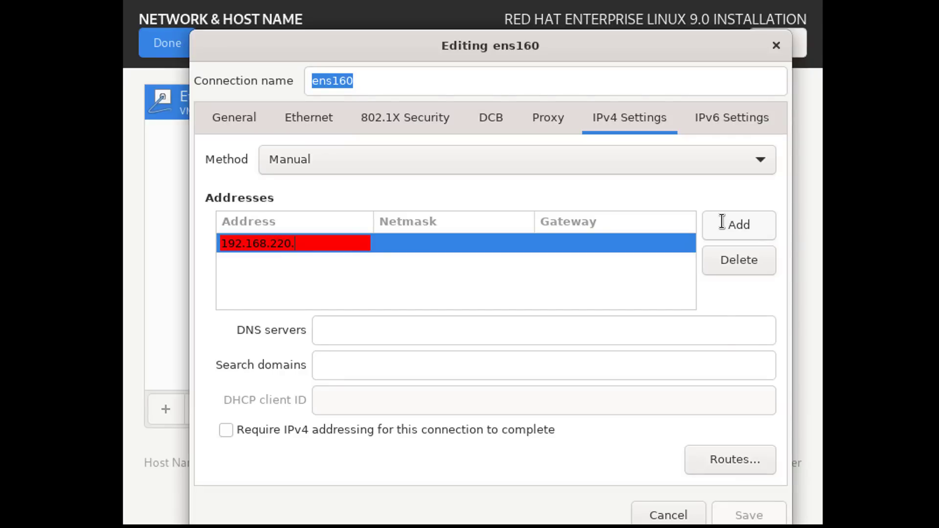
text(110)
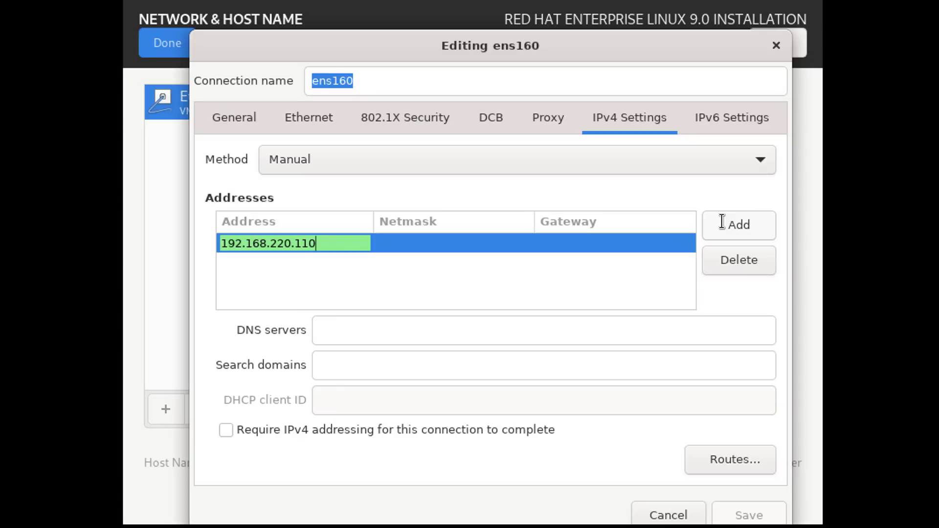
key(Tab)
key(Tab)
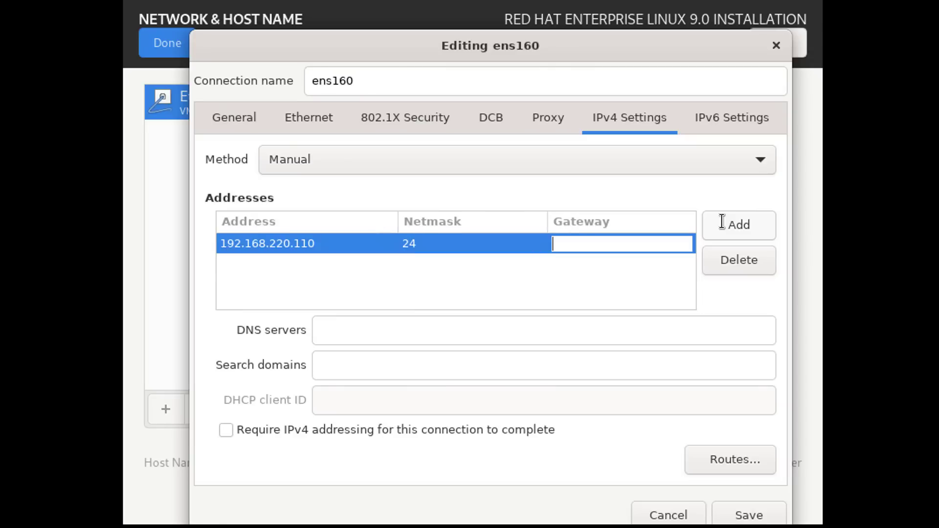
text(192.168.220.)
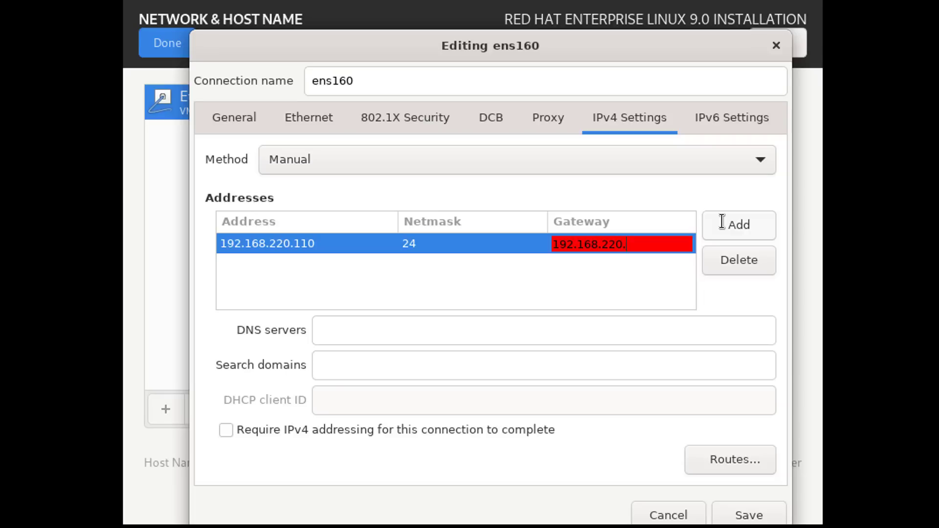
text(2)
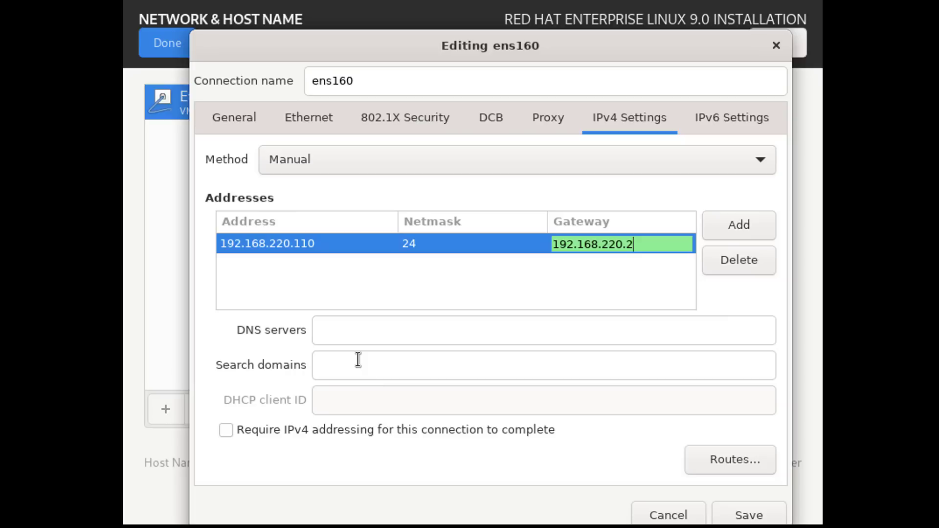
click(374, 331)
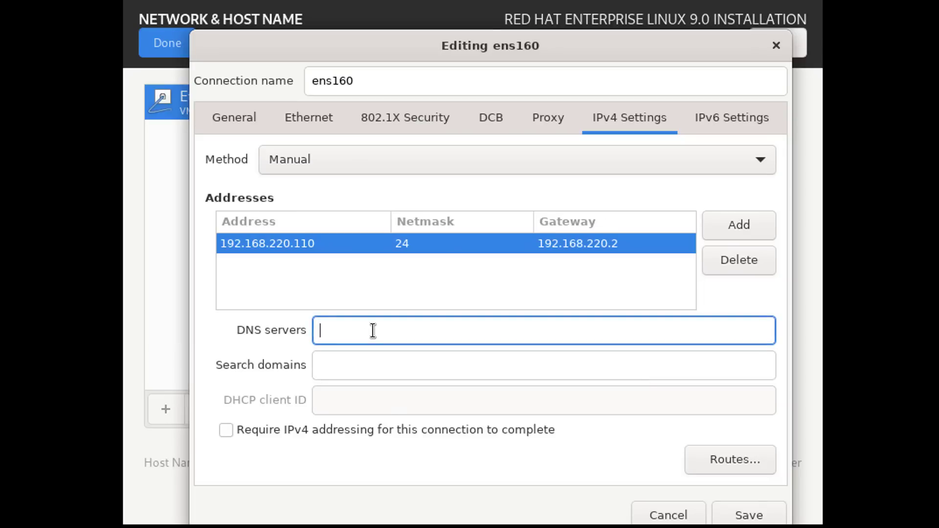
text(192.16)
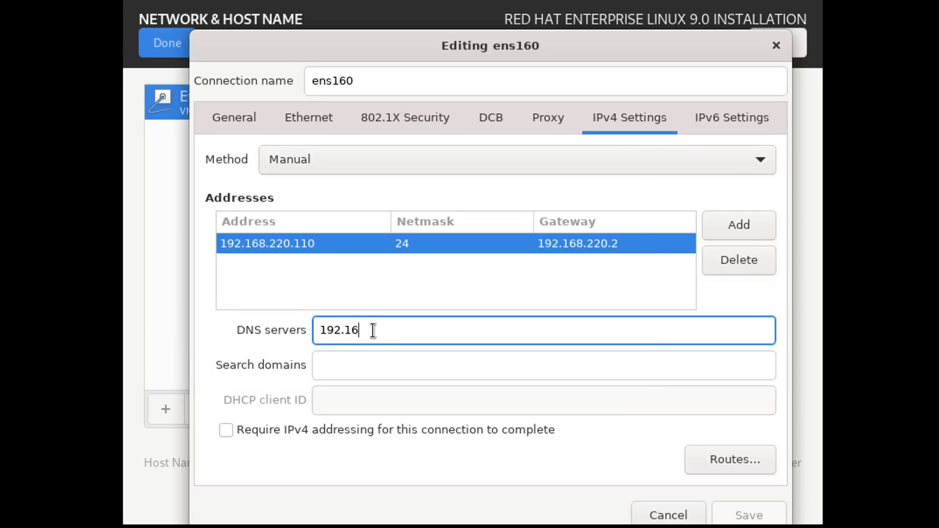
text(8.100)
text(.1)
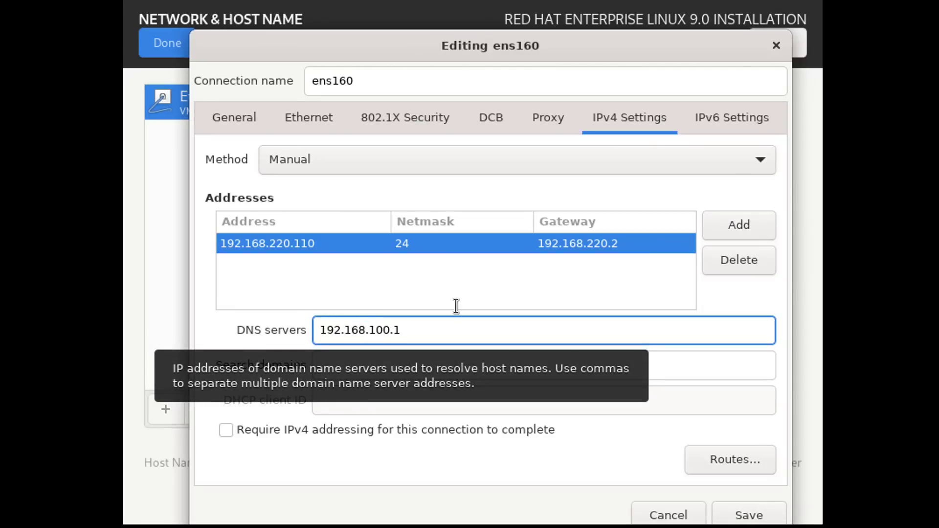
click(749, 514)
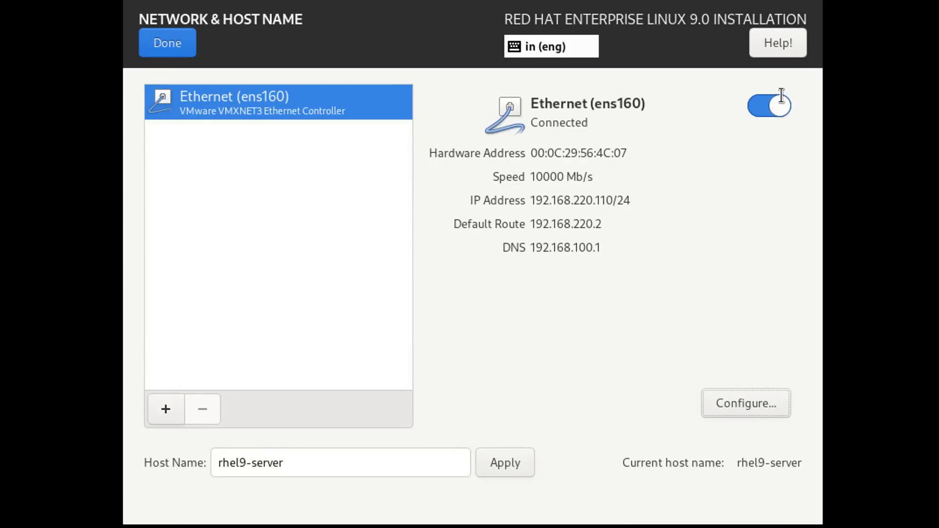
Step: Reconnect the ethernet to apply the new settings and return to the summary
click(759, 109)
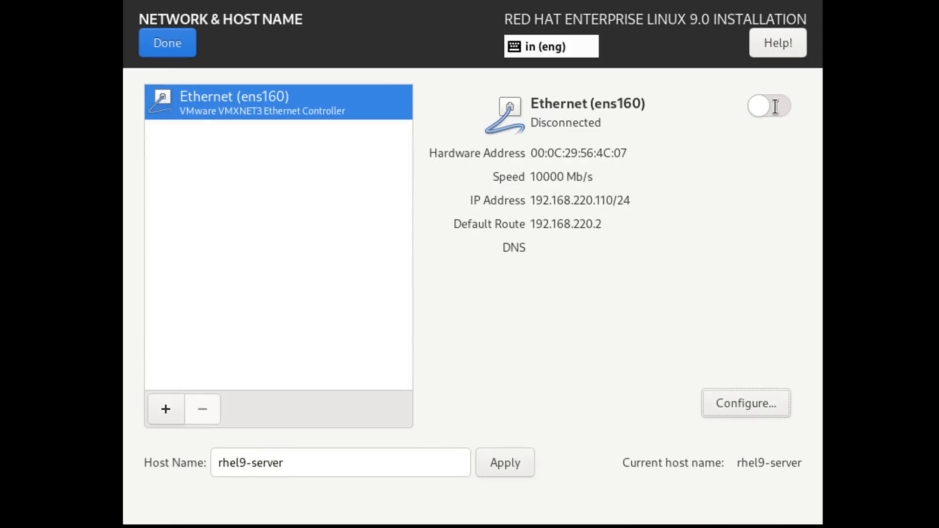
click(775, 105)
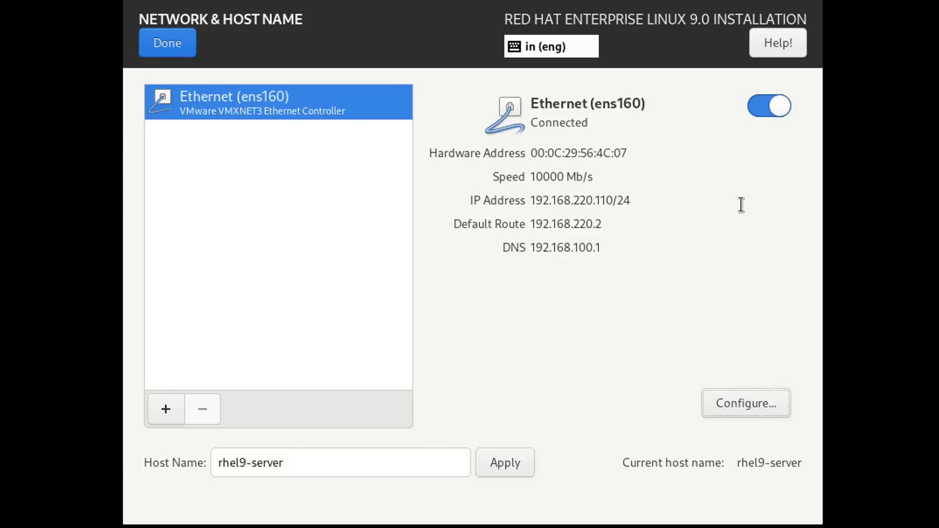
click(160, 43)
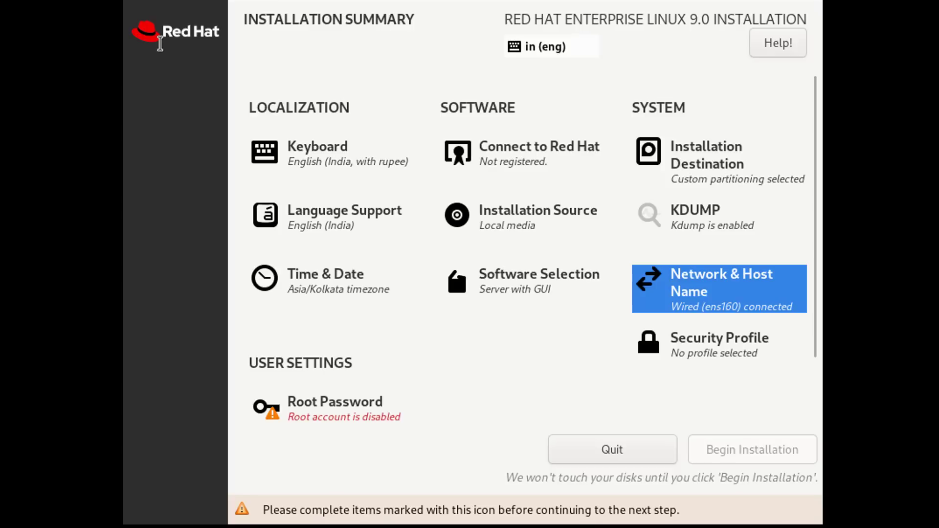
click(351, 401)
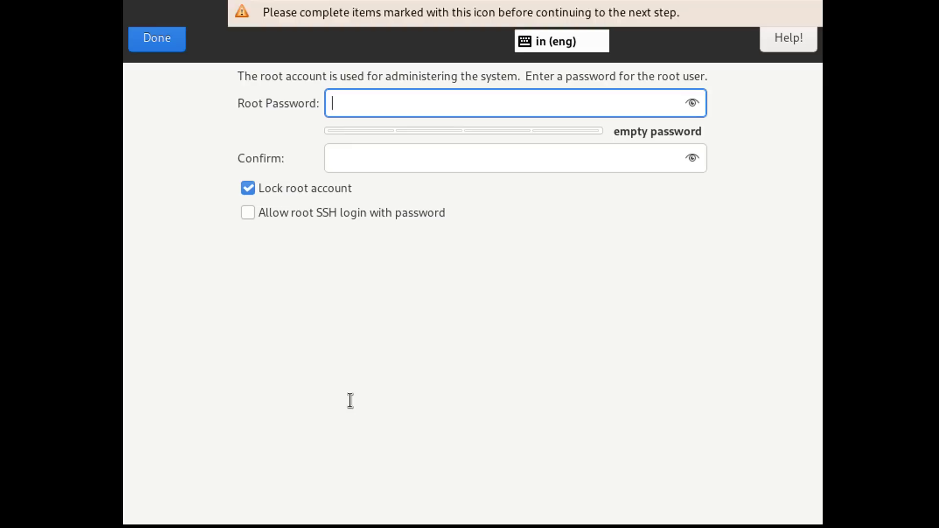
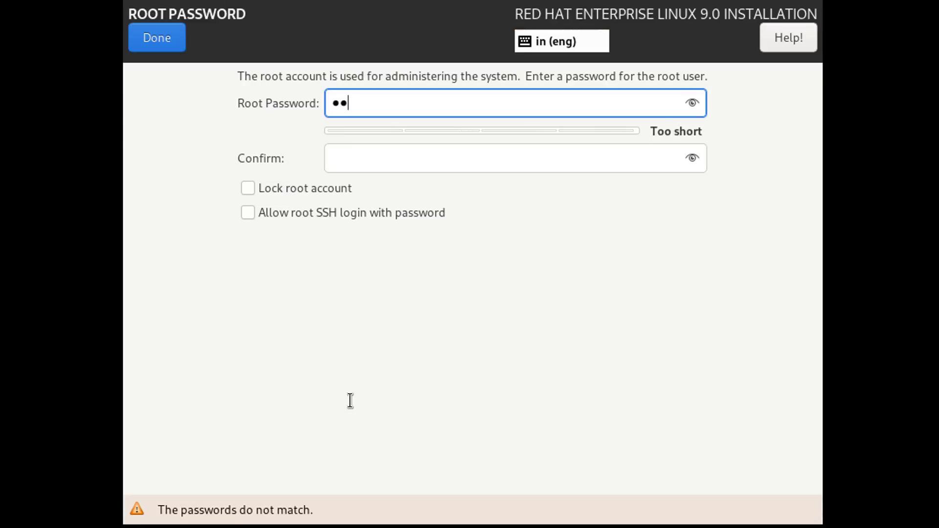
key(Tab)
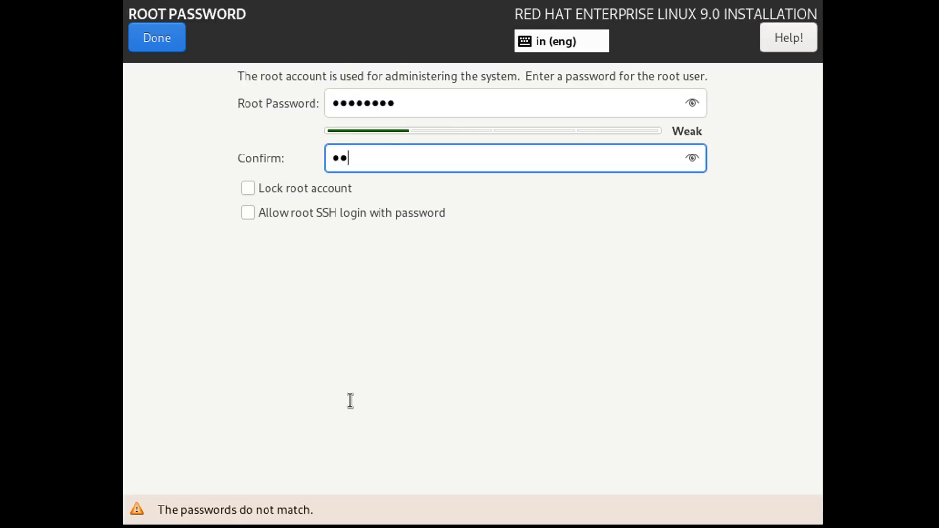
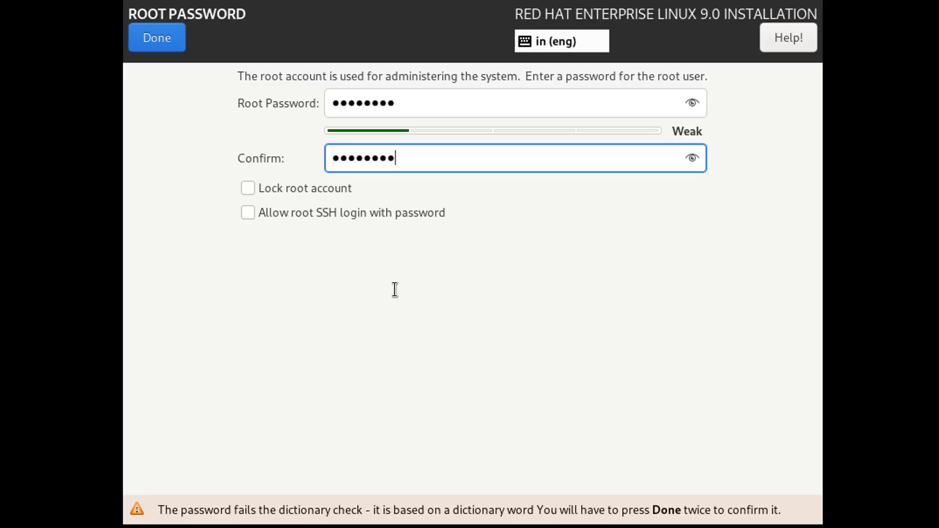
key(Return)
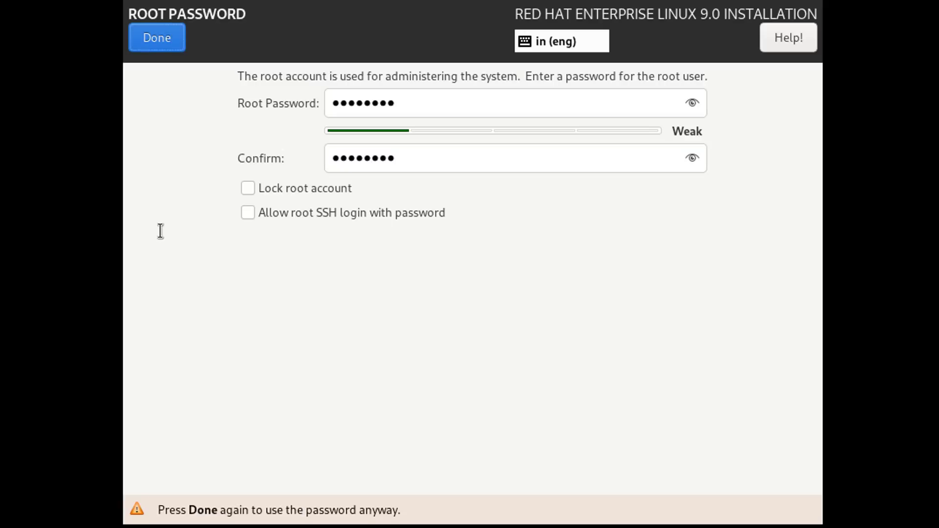
key(Return)
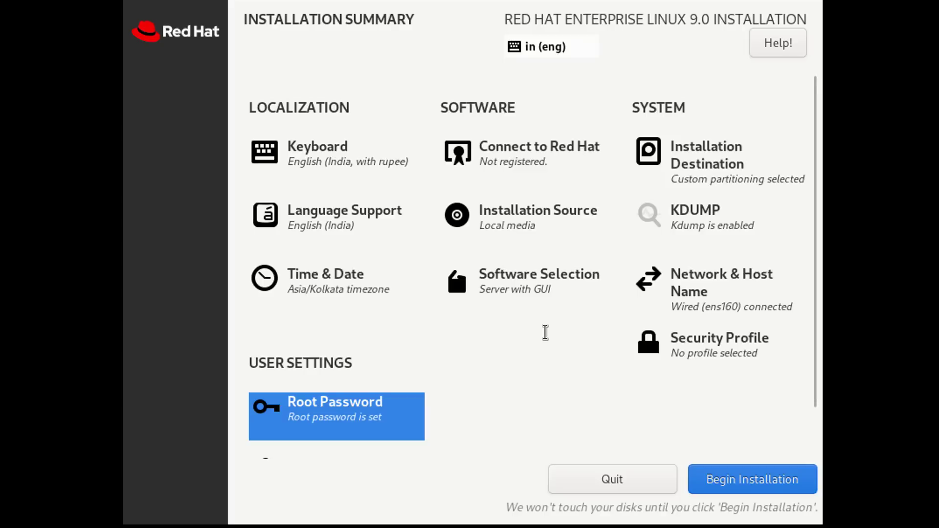
click(515, 213)
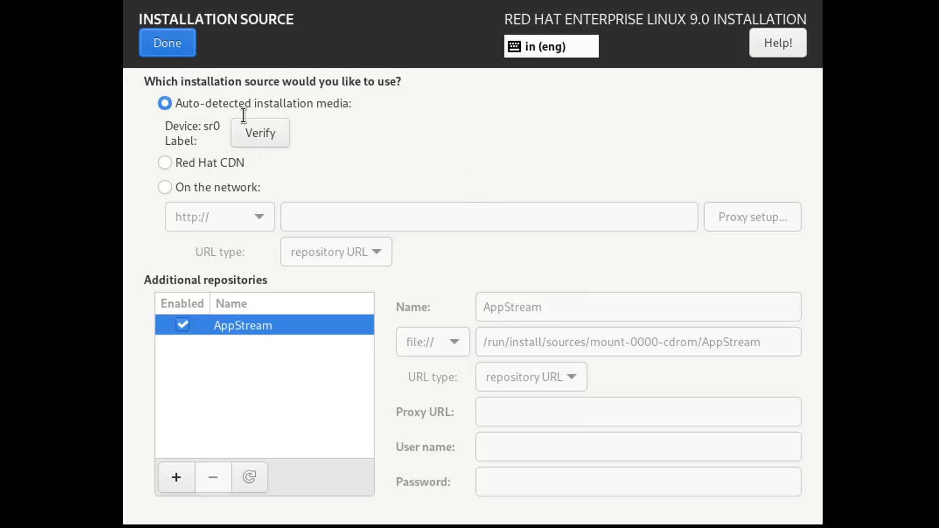
click(173, 43)
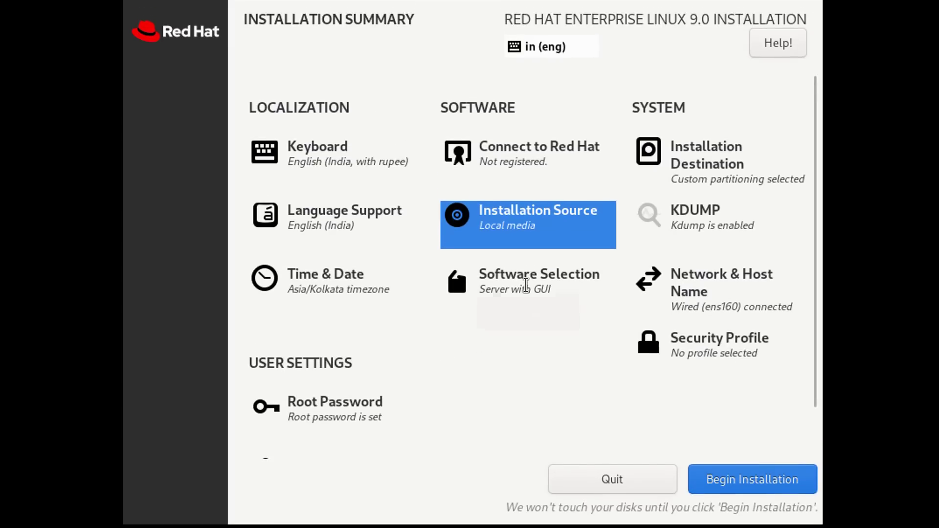
click(526, 285)
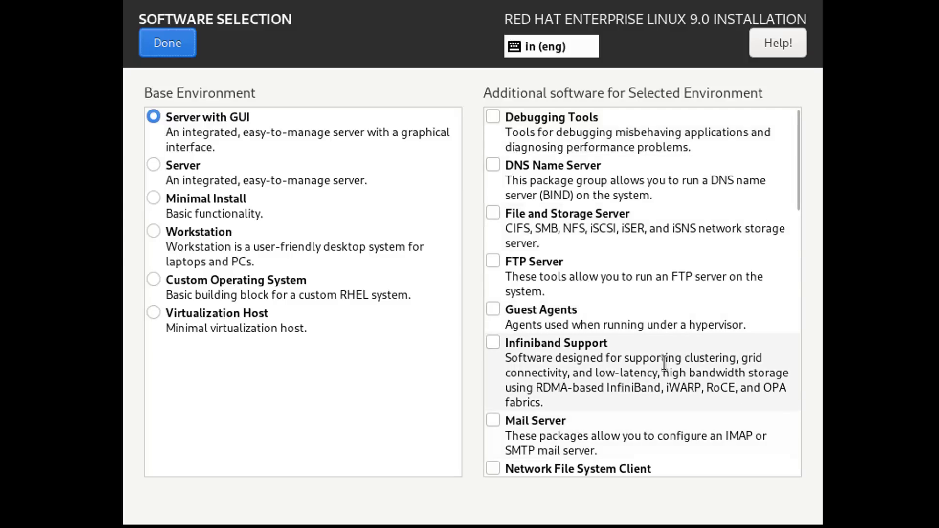
click(160, 44)
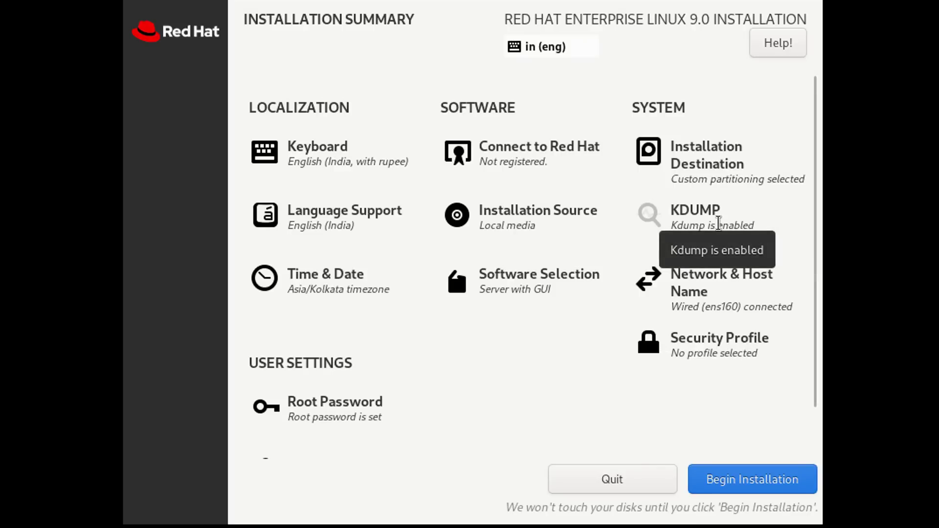
click(719, 221)
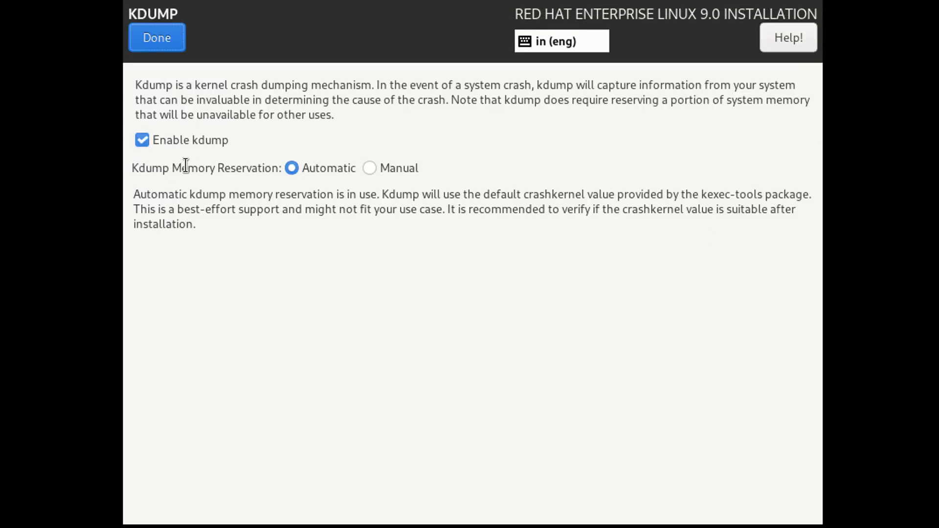
click(144, 35)
click(702, 352)
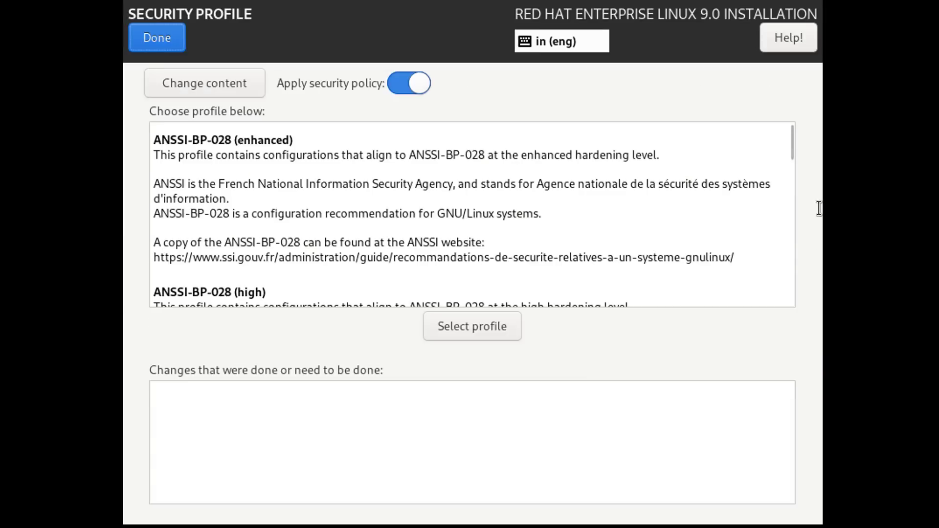
mouse_move(796, 156)
mouse_down()
mouse_move(815, 310)
mouse_move(759, 163)
mouse_up()
click(145, 32)
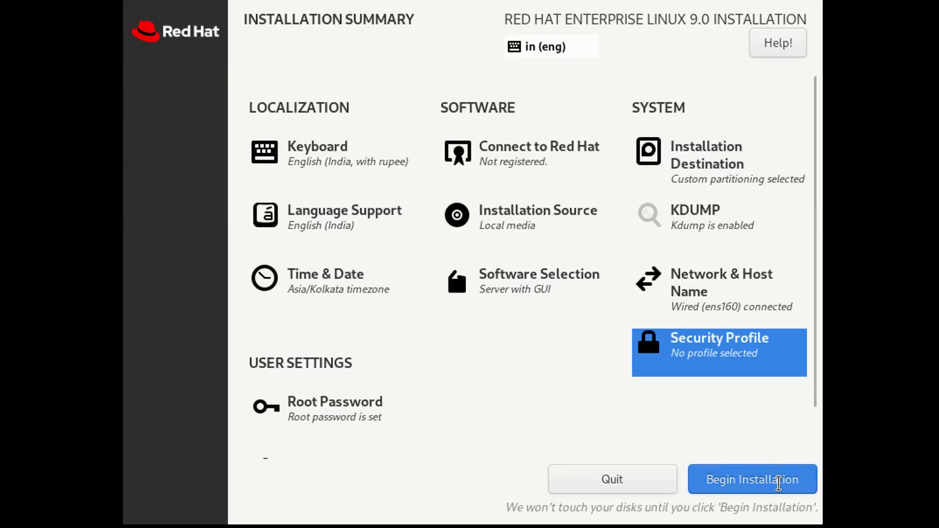
Step: Begin the installation and, once it reports Complete, reboot into the new system
click(779, 483)
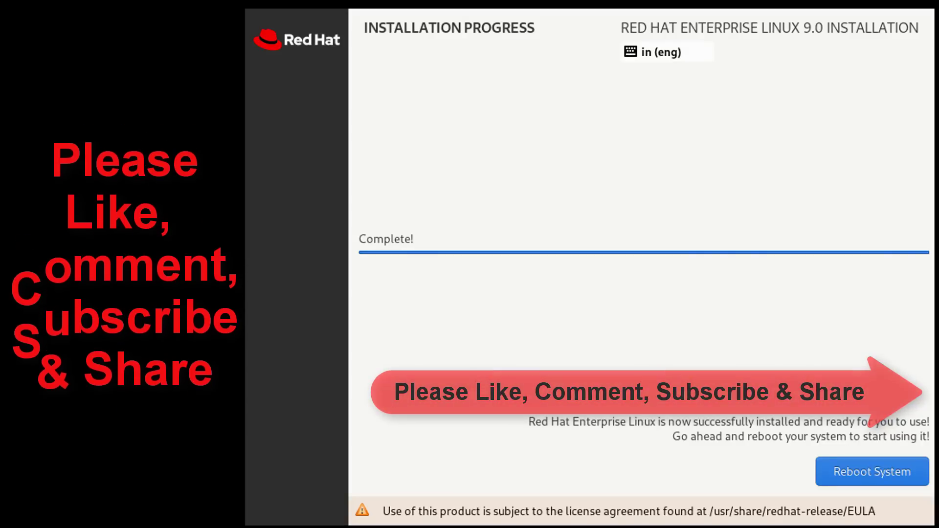
click(897, 473)
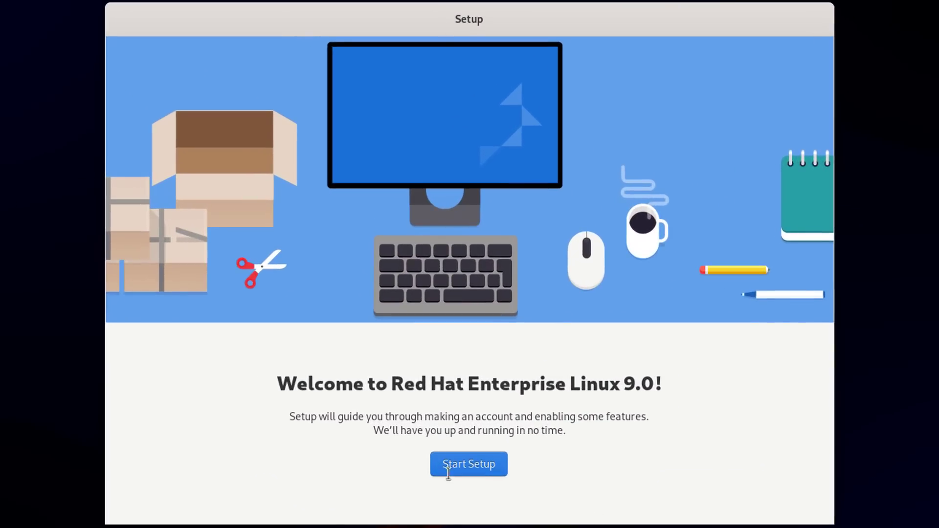
Step: Start first-boot setup, keep location services on, and skip online accounts
click(448, 471)
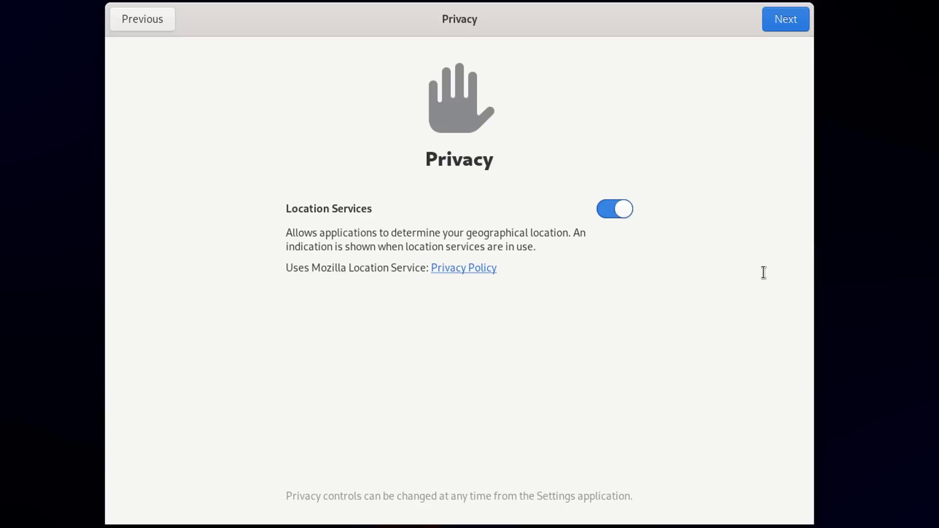
click(781, 22)
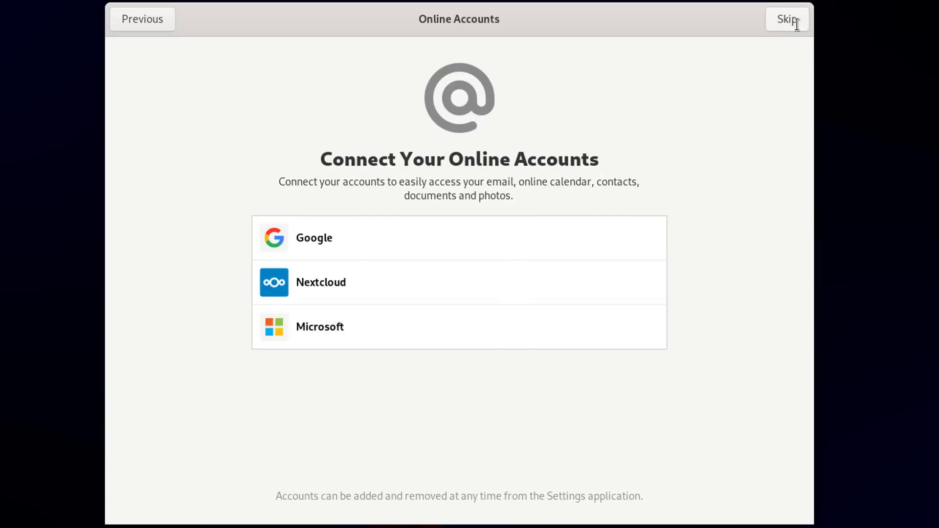
click(788, 23)
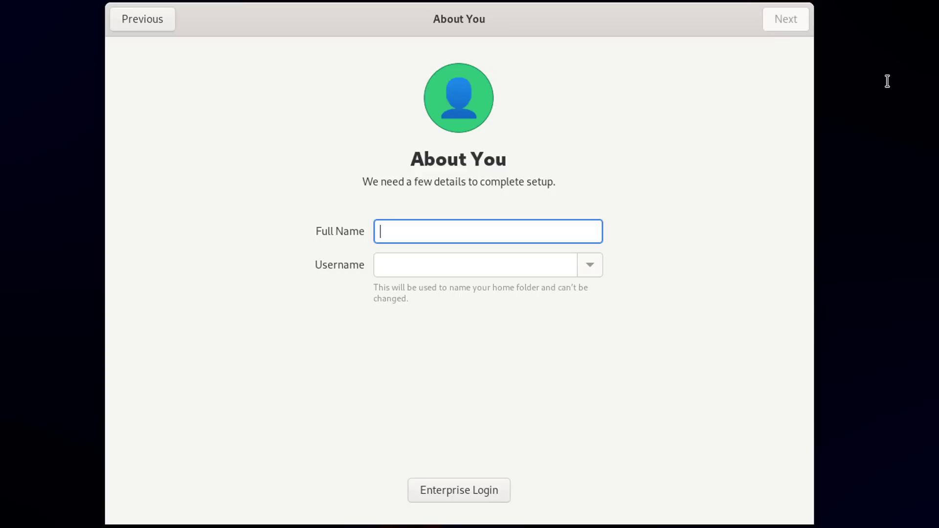
Step: Create the local user 'aviik' with a confirmed password and finish setup
text(av)
text(iik)
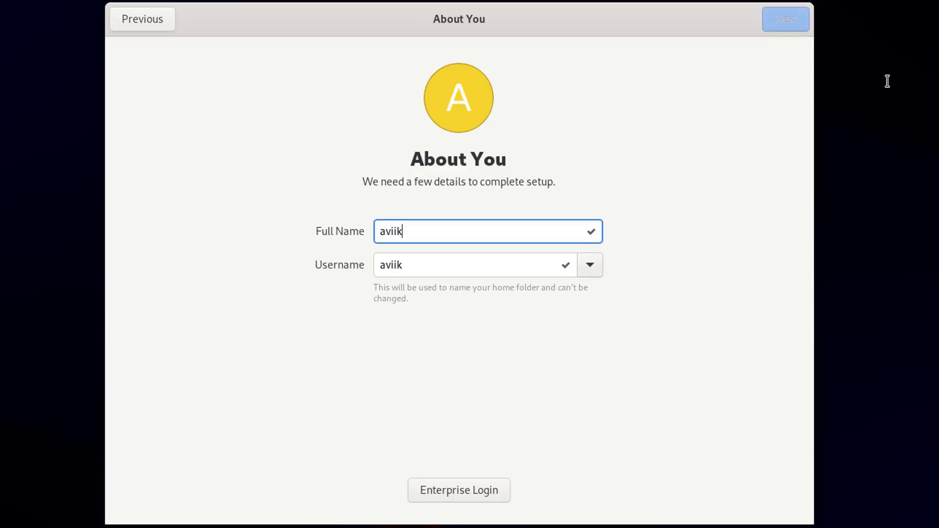
click(783, 20)
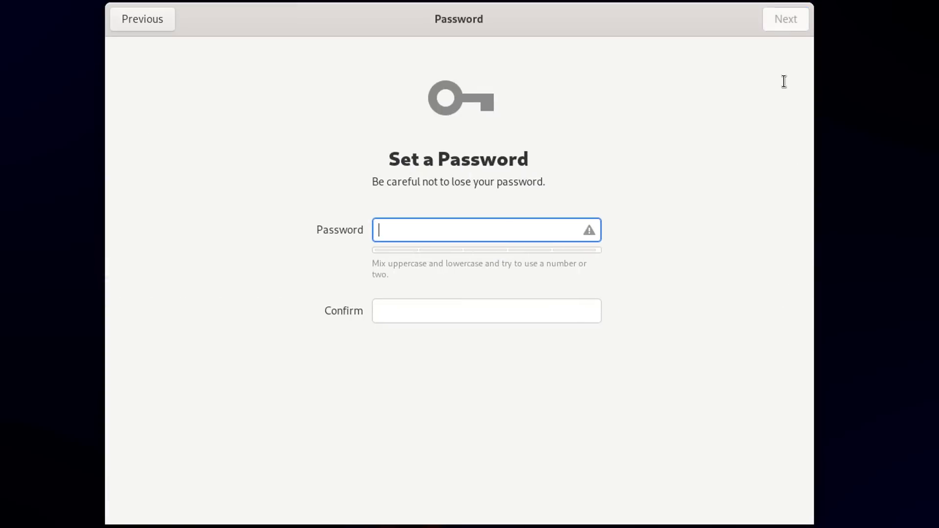
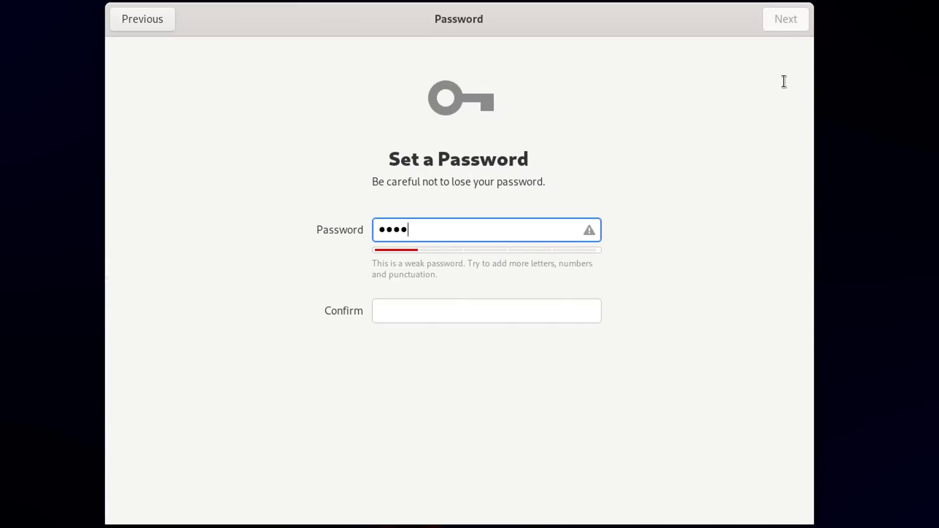
key(Tab)
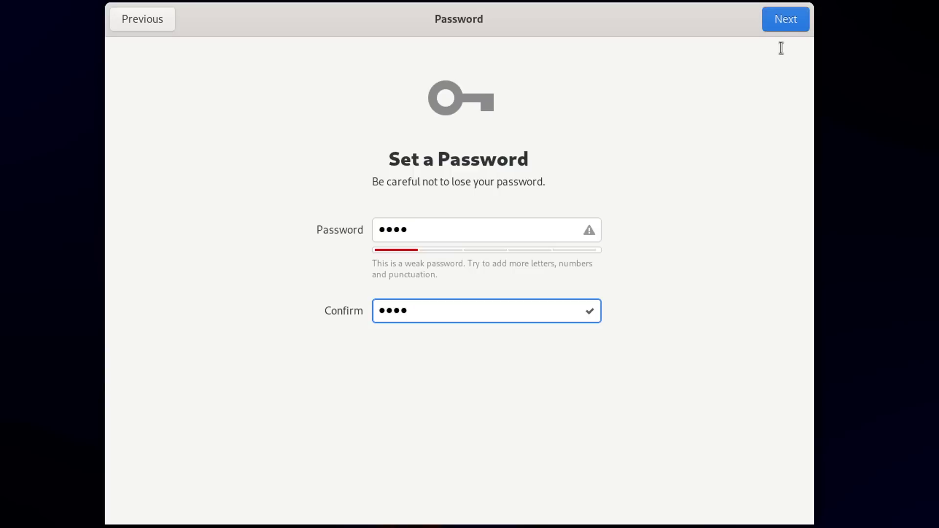
click(779, 15)
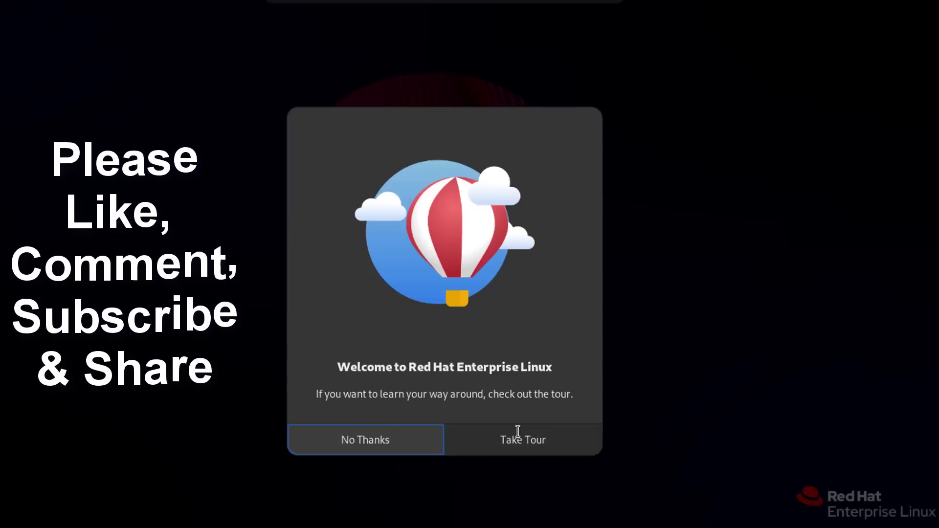
Step: Page through the GNOME welcome tour to the end and close it
click(519, 438)
click(900, 23)
click(903, 22)
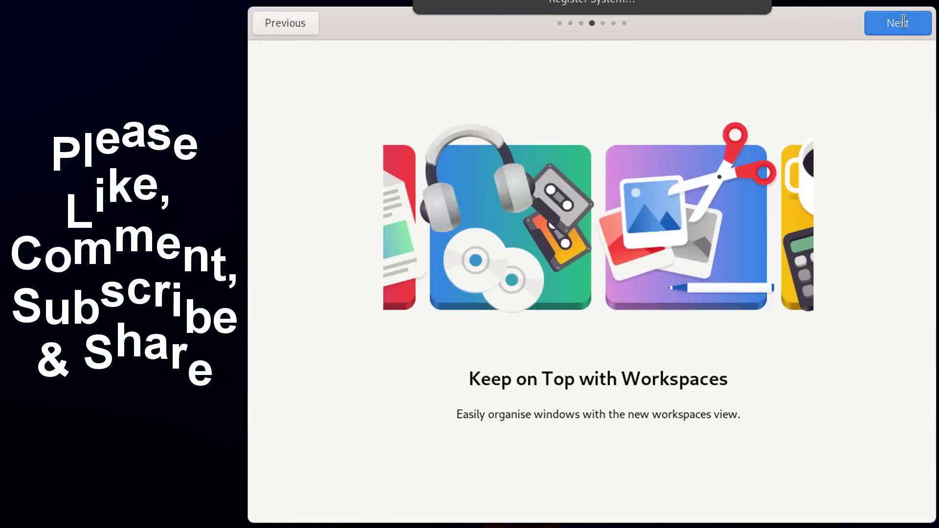
click(904, 21)
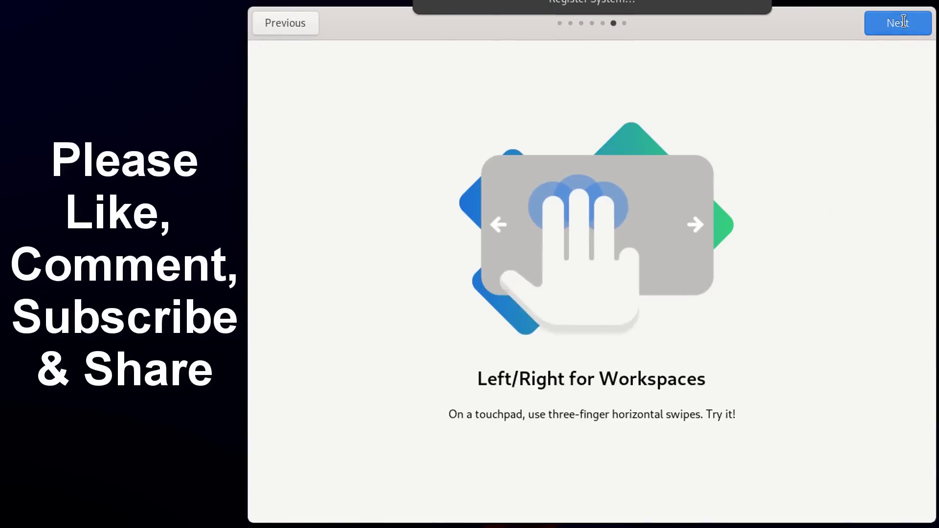
click(903, 22)
click(903, 22)
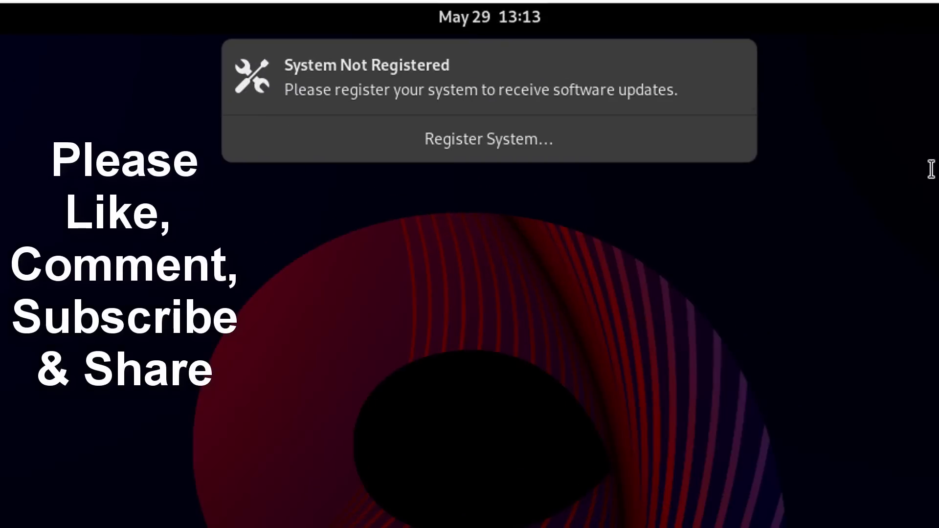
Step: Change the desktop wallpaper to the purple background via Background settings
click(19, 10)
key(super)
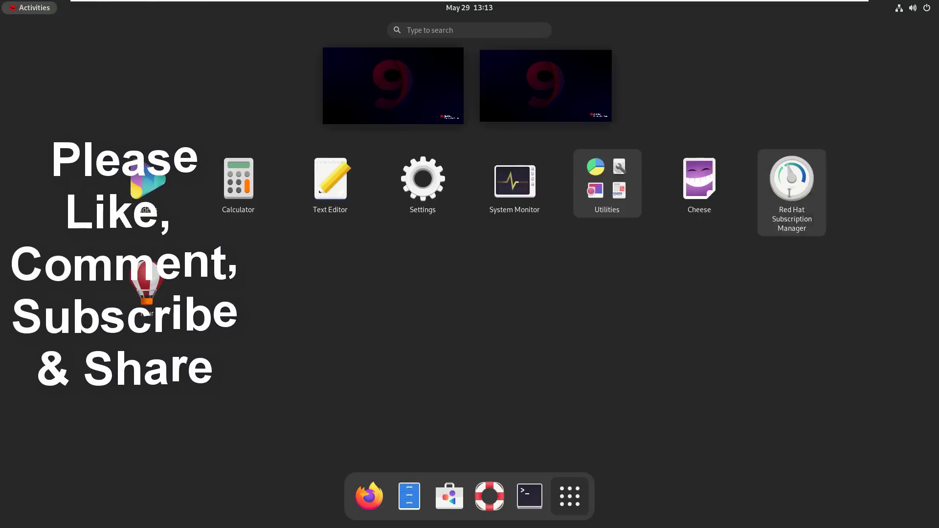
key(Escape)
right_click(377, 98)
click(430, 111)
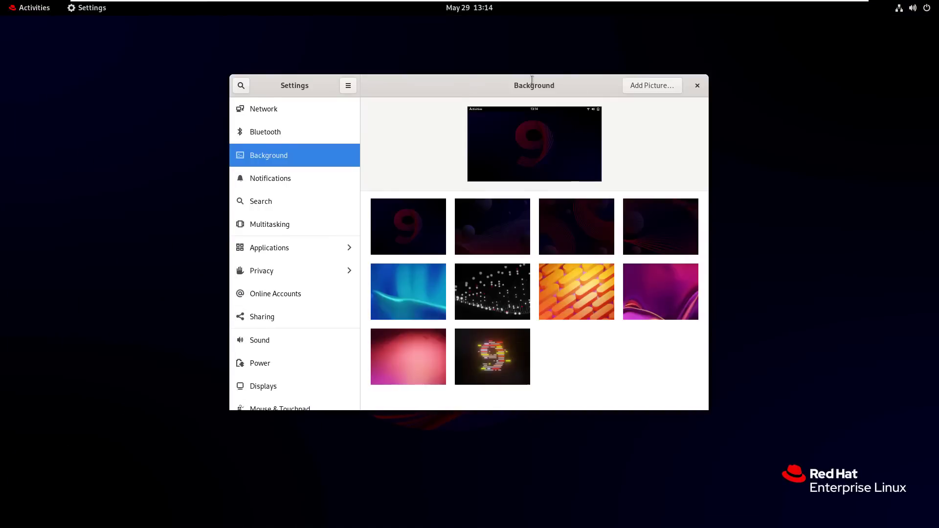
click(486, 346)
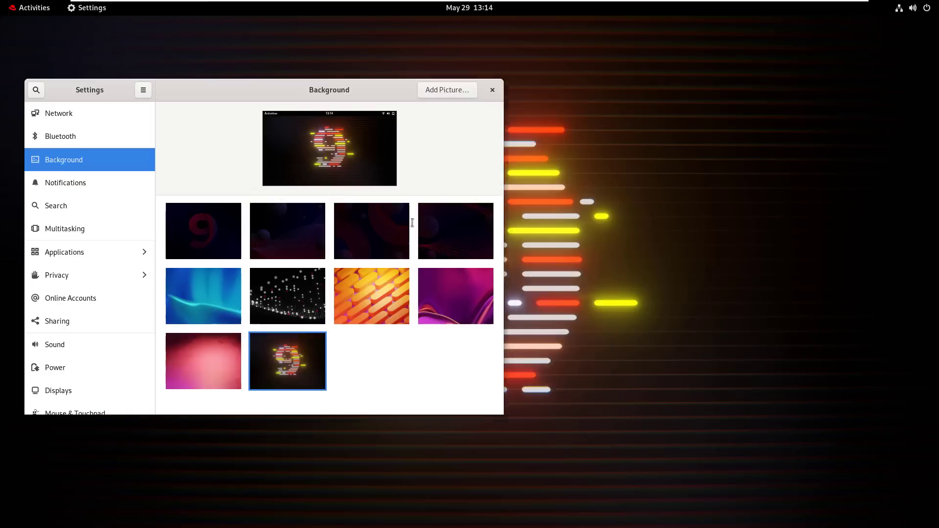